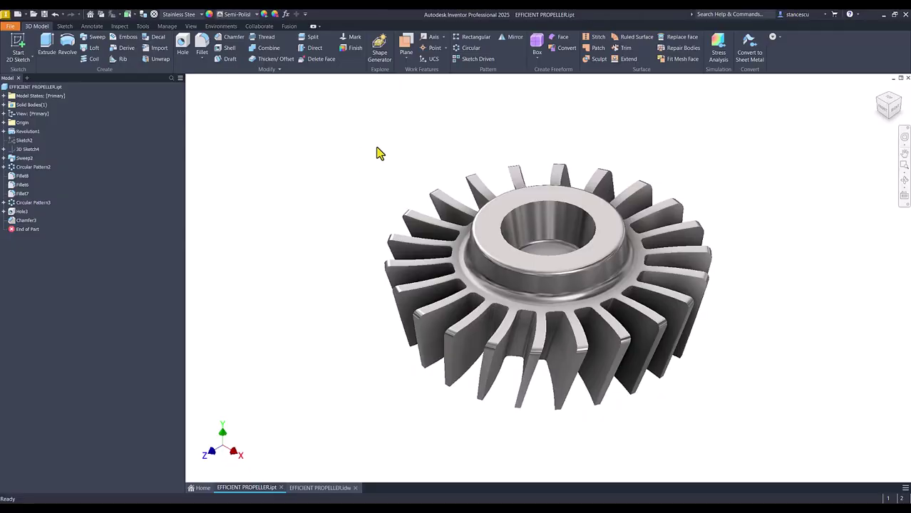
Step: Orbit the propeller model, return to Home View, and bring up the EFFICIENT PROPELLER.idw drawing
{"action": "middle_click_drag", "start_coordinate": [365, 173], "coordinate": [363, 176], "text": "shift"}
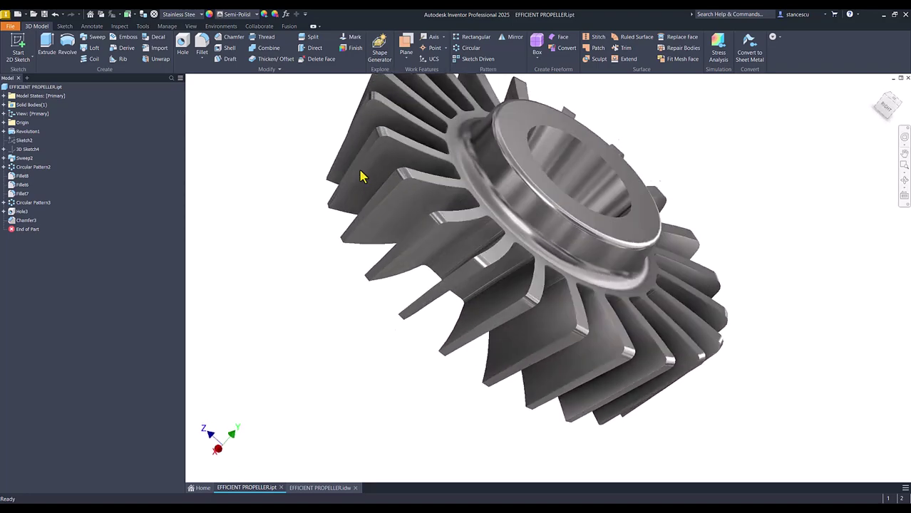
{"action": "key", "text": "F6"}
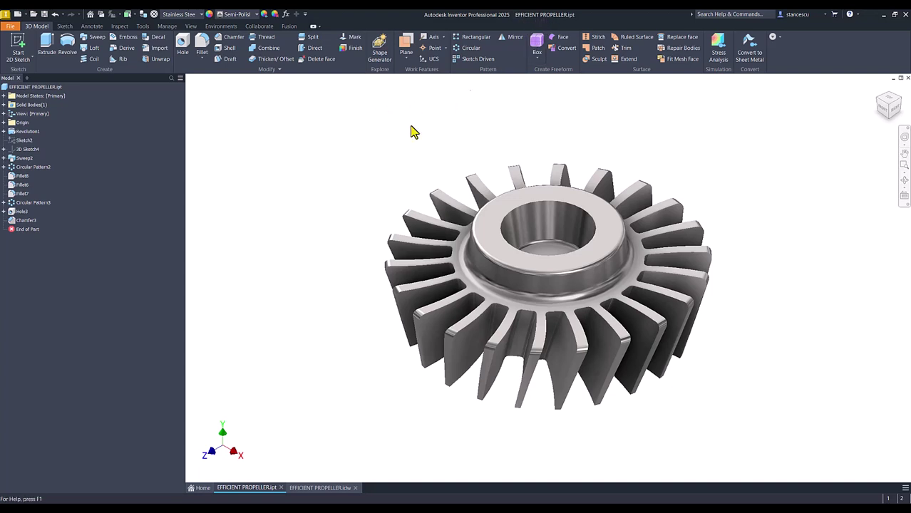
{"action": "left_click", "coordinate": [308, 489]}
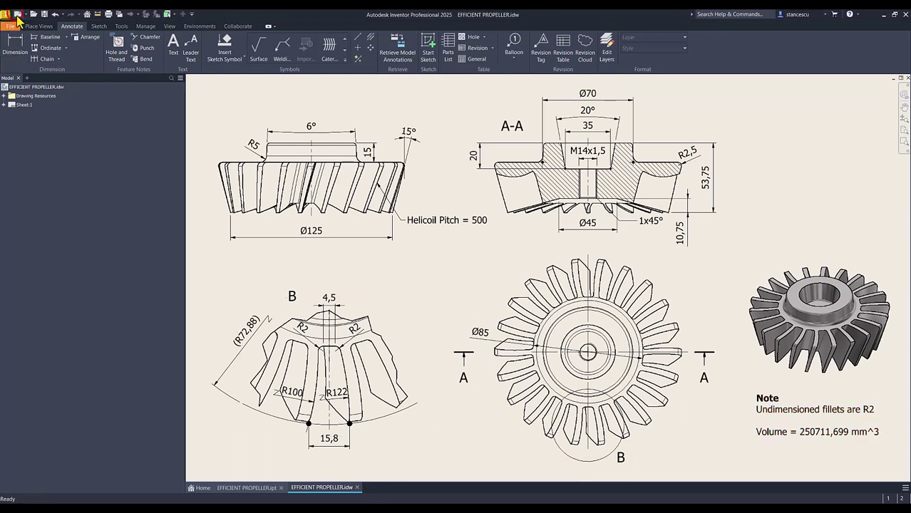
Step: Create a new Standard (mm) part and start a 2D sketch on the XY plane
{"action": "left_click", "coordinate": [16, 16]}
{"action": "double_click", "coordinate": [394, 168]}
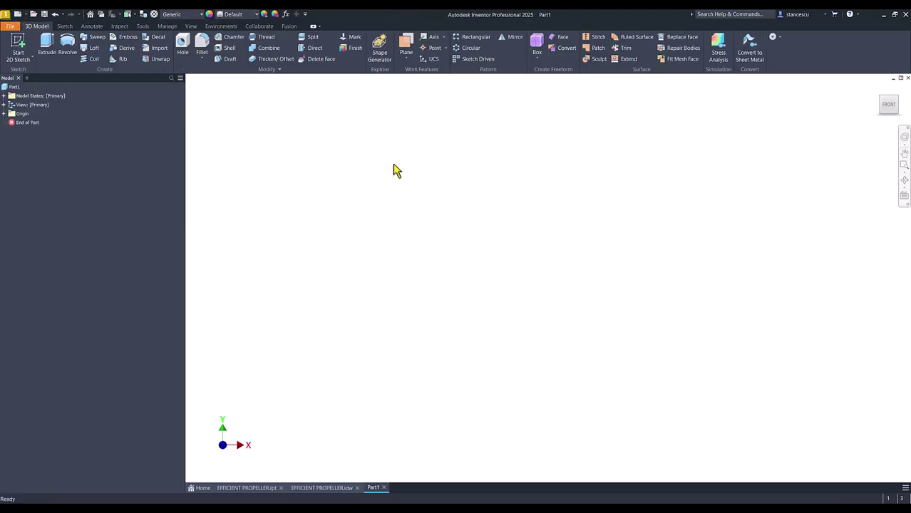
{"action": "left_click", "coordinate": [18, 47]}
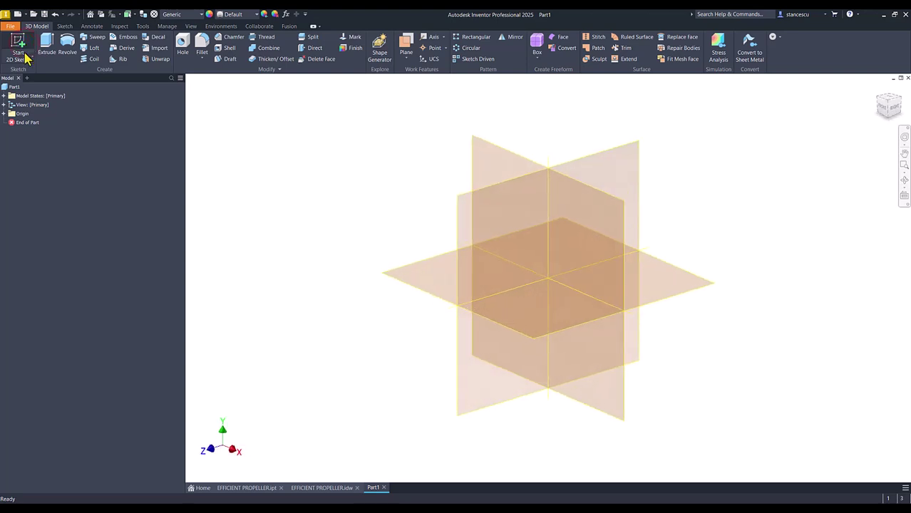
{"action": "left_click", "coordinate": [504, 148]}
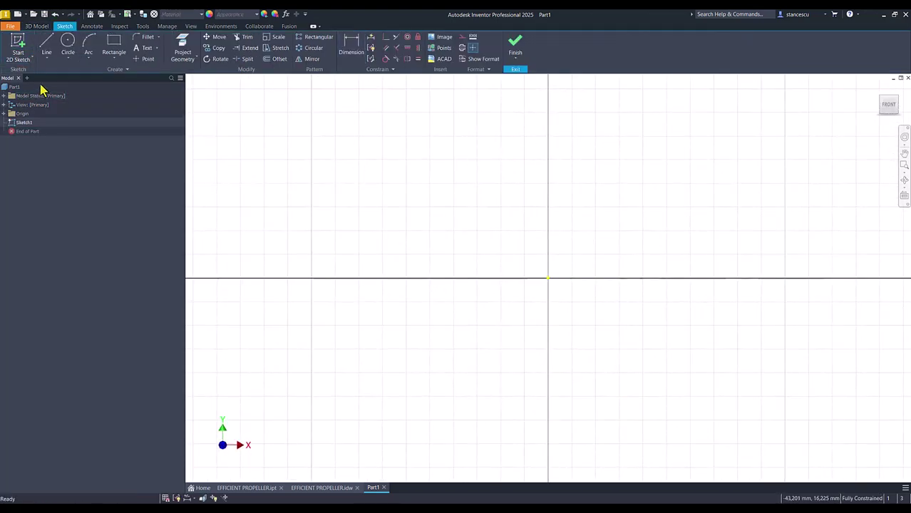
Step: Draw a 53,75 mm vertical construction line from the origin and move its dimension aside
{"action": "left_click", "coordinate": [46, 44]}
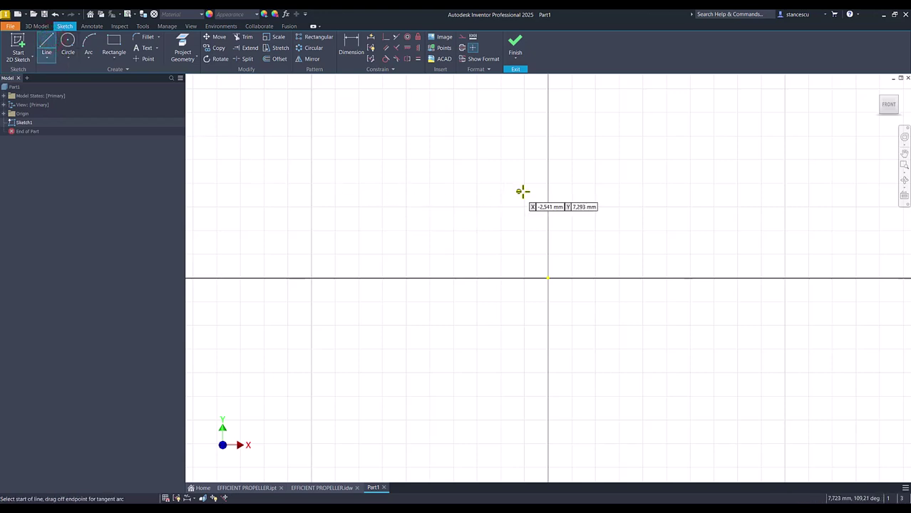
{"action": "left_click", "coordinate": [548, 278]}
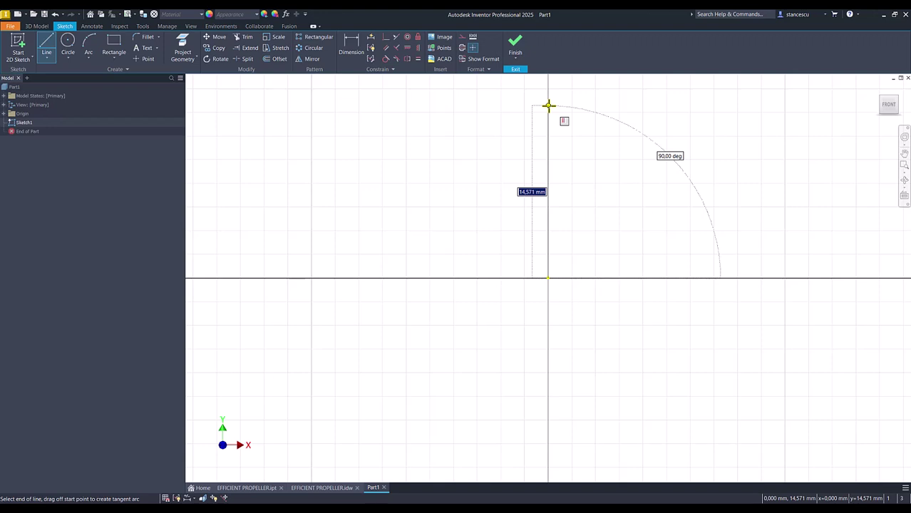
{"action": "type", "text": "53,75"}
{"action": "key", "text": "Return"}
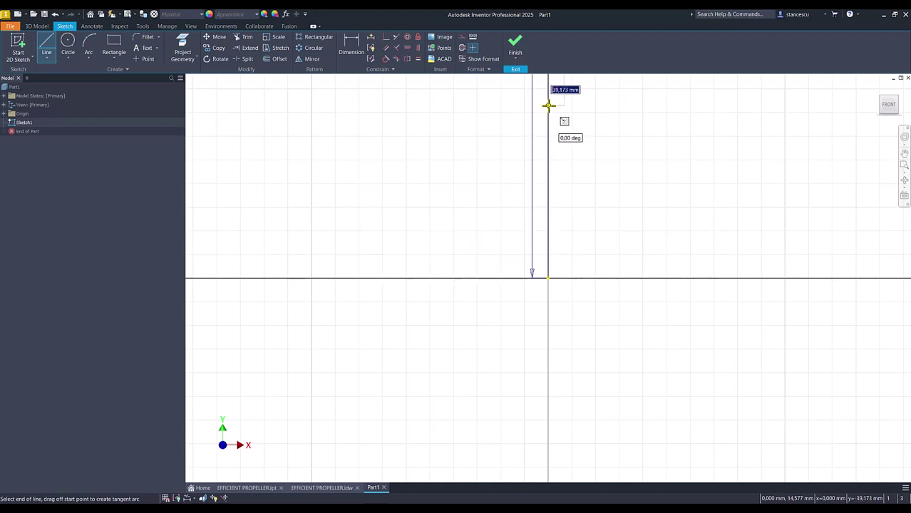
{"action": "key", "text": "Escape"}
{"action": "key", "text": "Home"}
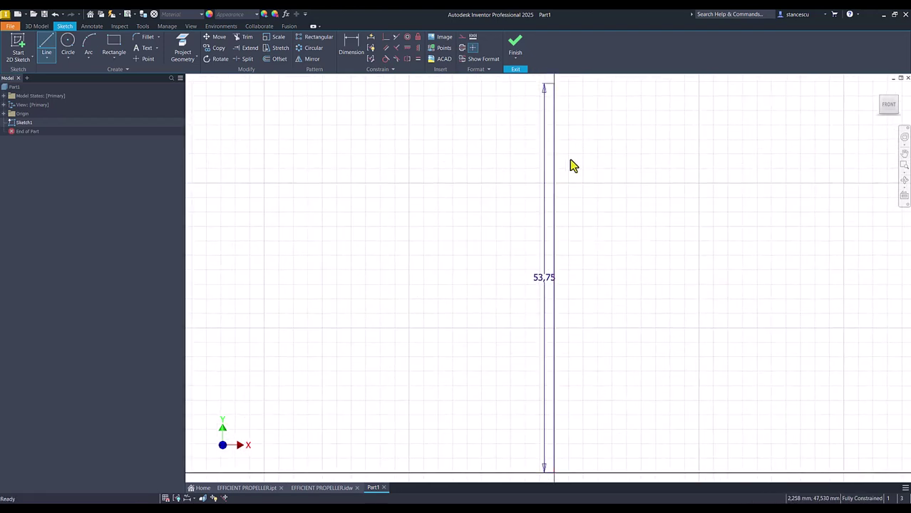
{"action": "left_click", "coordinate": [462, 50]}
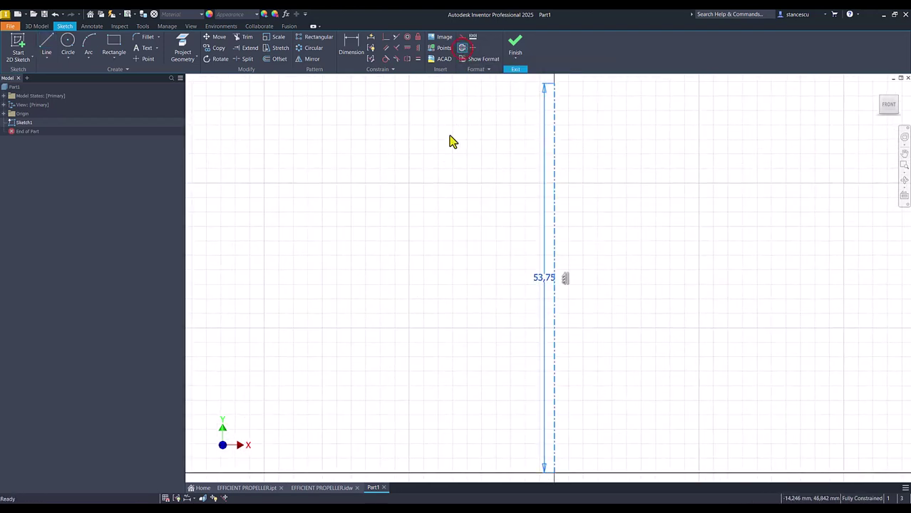
{"action": "key", "text": "Escape"}
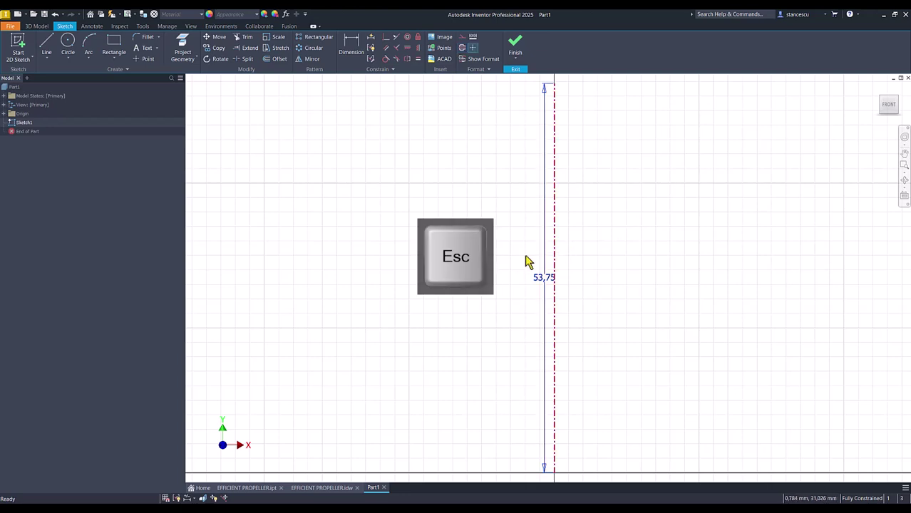
{"action": "left_click_drag", "start_coordinate": [545, 285], "coordinate": [668, 287]}
Step: Draw the closed stepped hub half-profile left of the axis with lines
{"action": "left_click", "coordinate": [616, 246]}
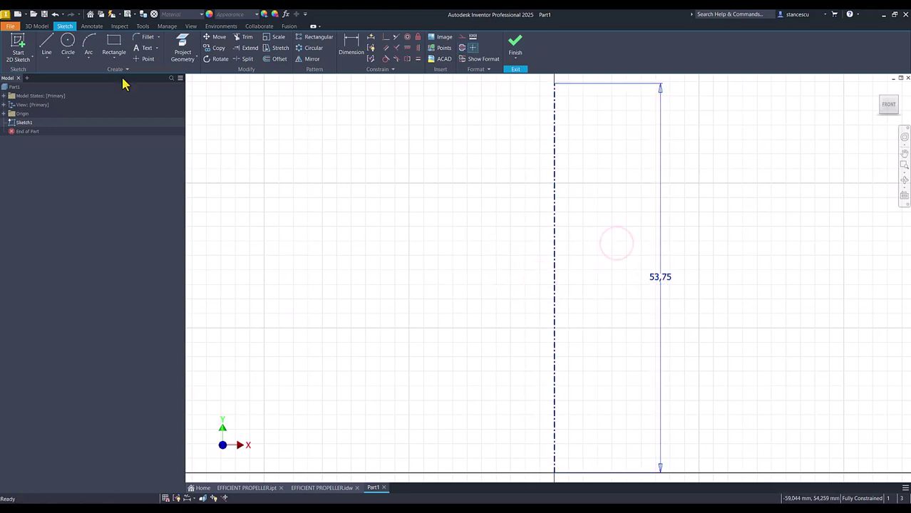
{"action": "left_click", "coordinate": [47, 47]}
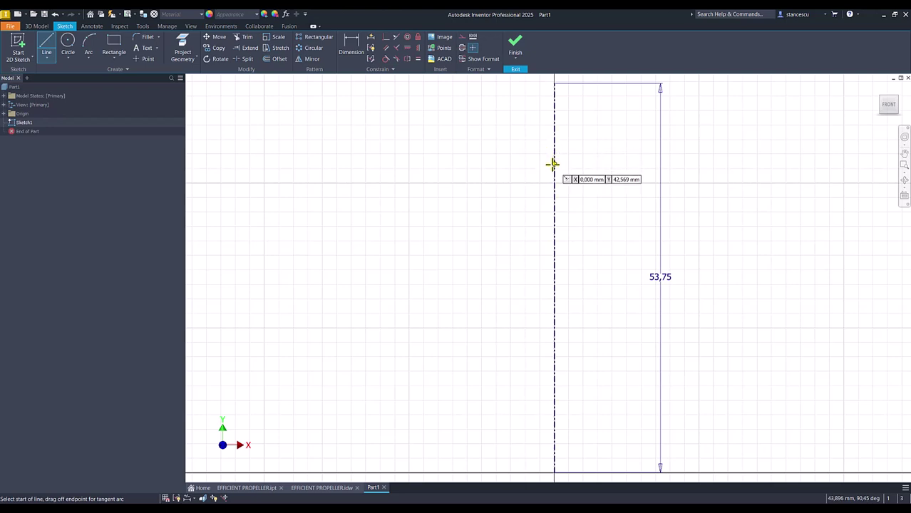
{"action": "left_click", "coordinate": [551, 164]}
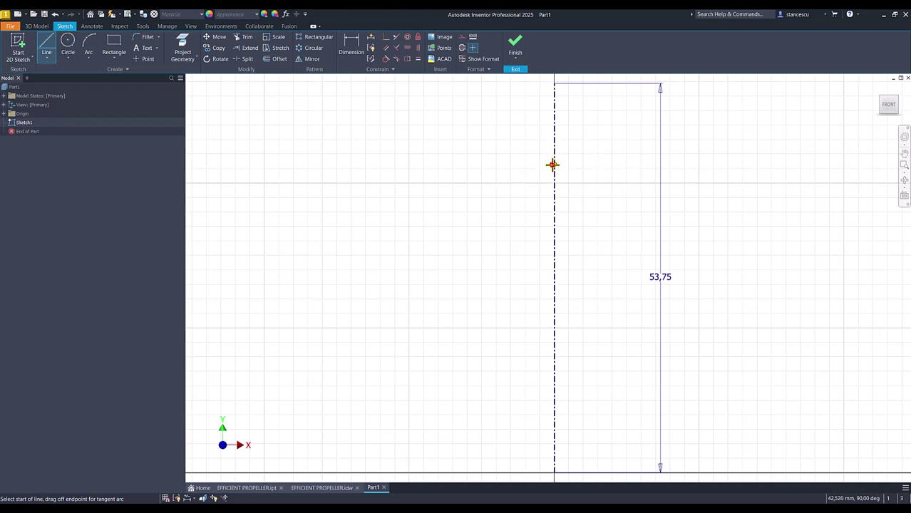
{"action": "left_click", "coordinate": [502, 164]}
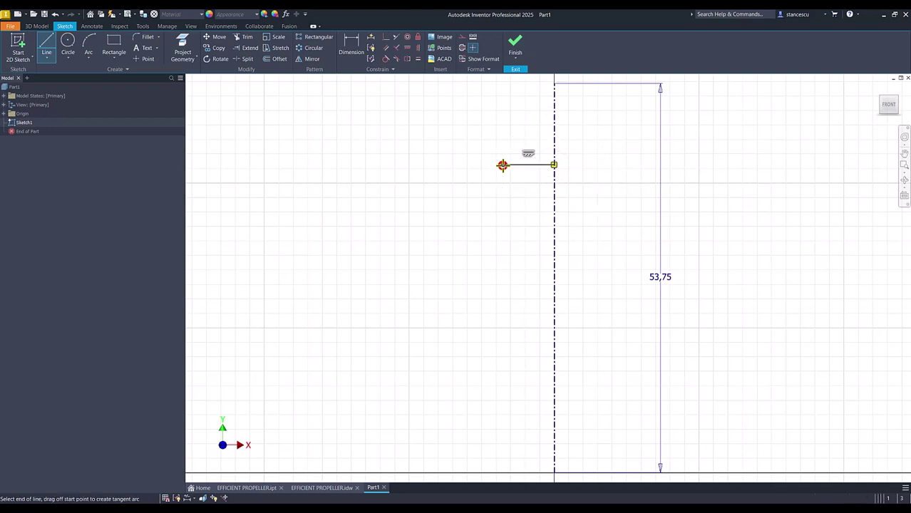
{"action": "left_click", "coordinate": [463, 84]}
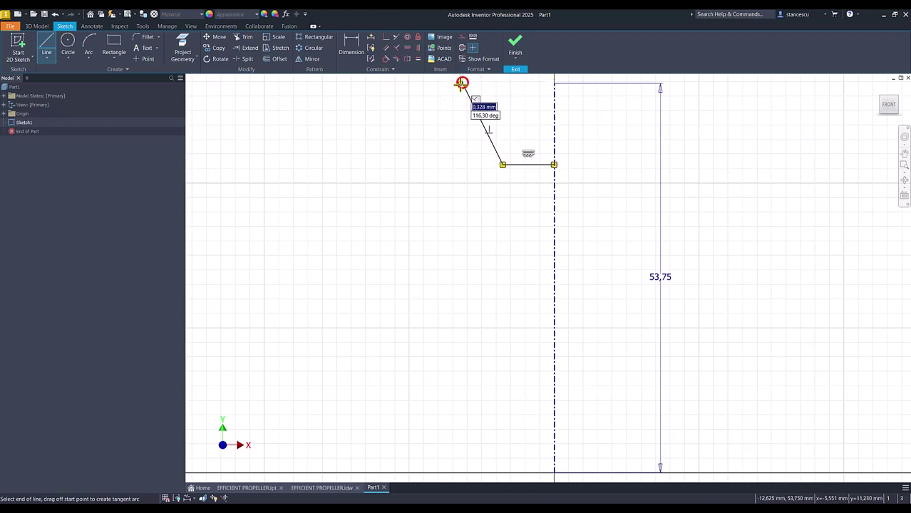
{"action": "left_click", "coordinate": [407, 82]}
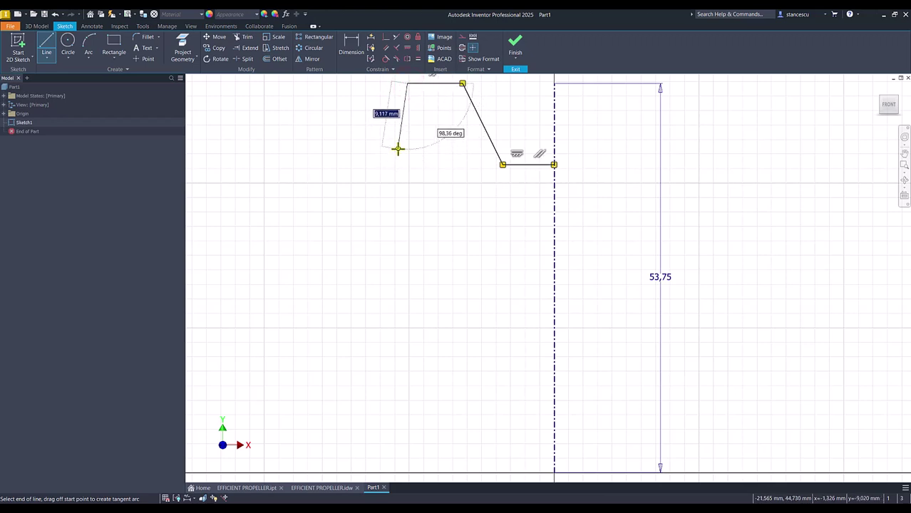
{"action": "left_click", "coordinate": [397, 149]}
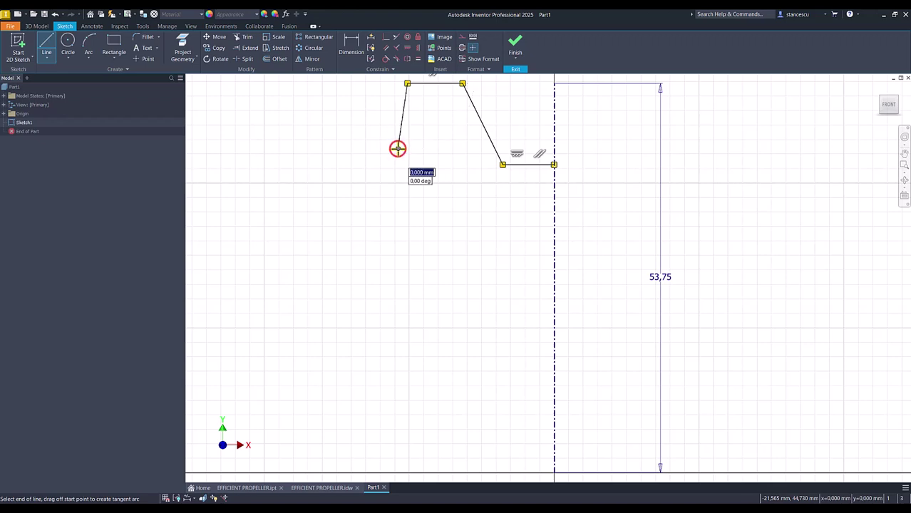
{"action": "left_click", "coordinate": [247, 150]}
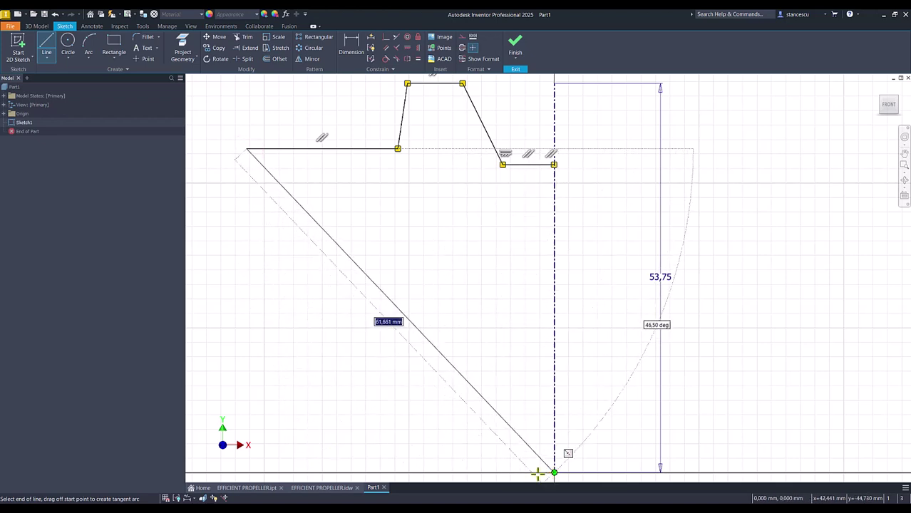
{"action": "left_click", "coordinate": [328, 472]}
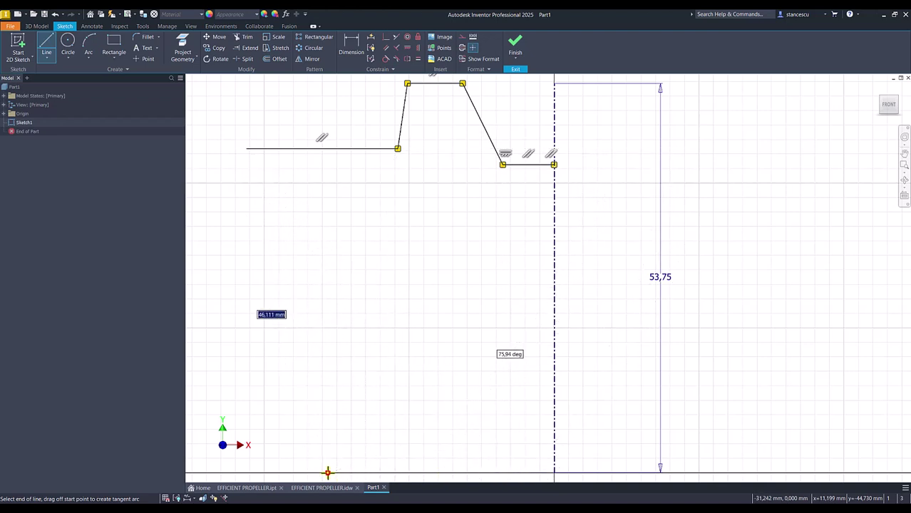
{"action": "left_click", "coordinate": [444, 446]}
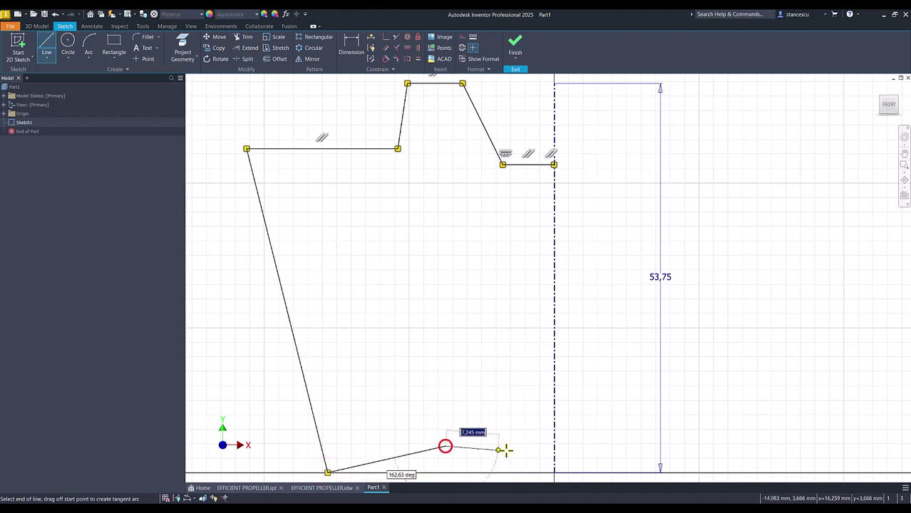
{"action": "double_click", "coordinate": [554, 445]}
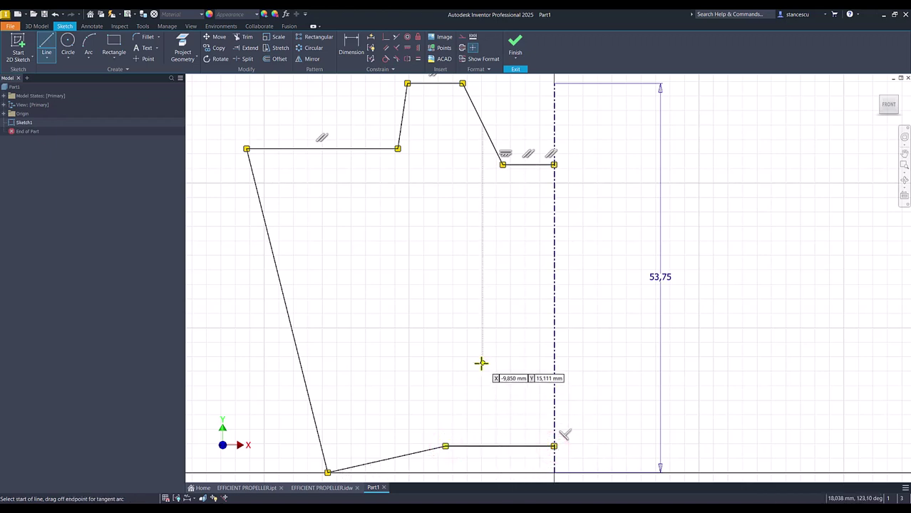
Step: Constrain the top edge and lowest corner horizontally to the axis's top and bottom ends
{"action": "left_click", "coordinate": [385, 37]}
{"action": "left_click", "coordinate": [429, 85]}
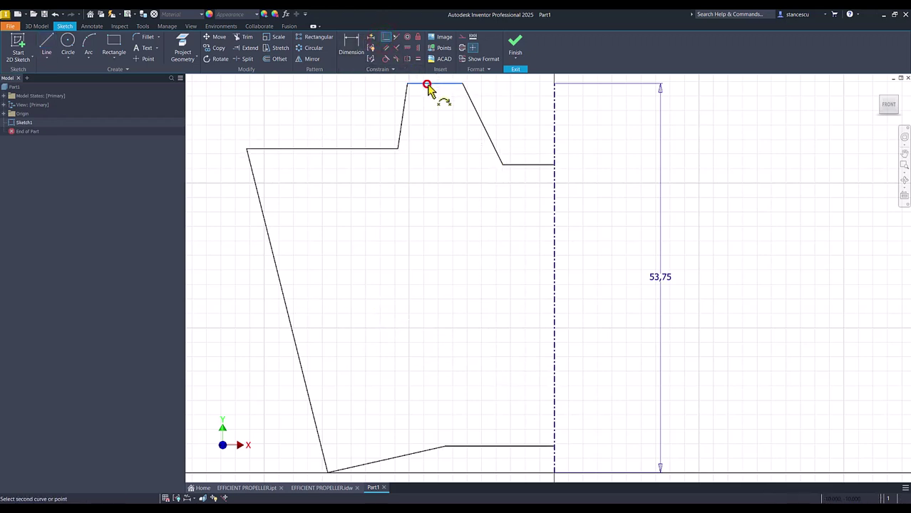
{"action": "left_click", "coordinate": [554, 84]}
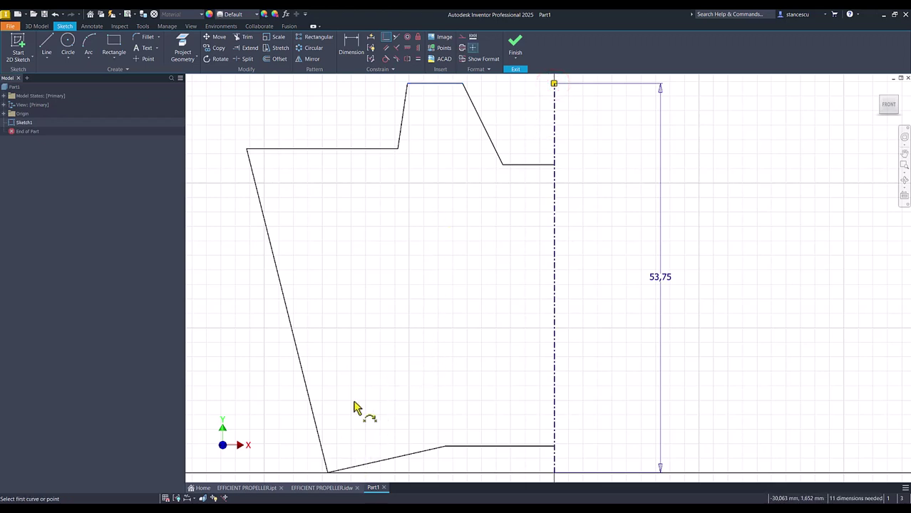
{"action": "key", "text": "Escape"}
{"action": "left_click", "coordinate": [407, 48]}
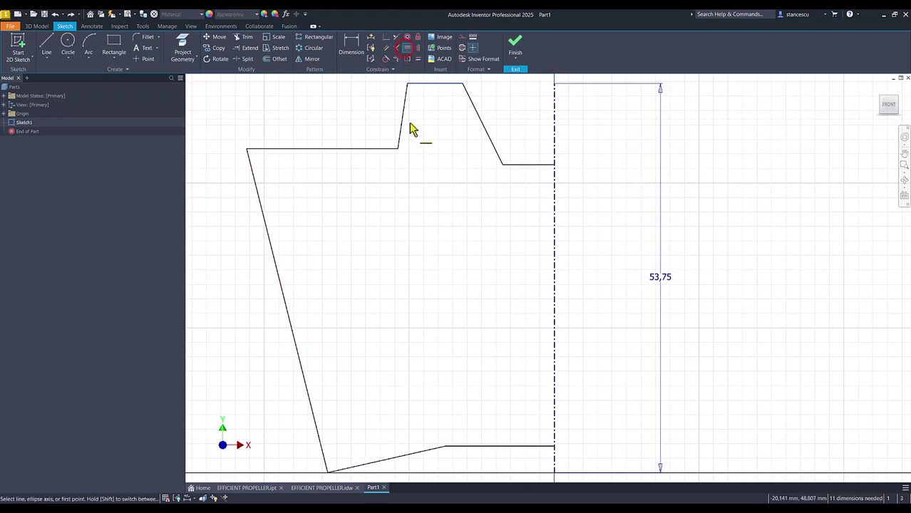
{"action": "left_click", "coordinate": [328, 472]}
{"action": "left_click", "coordinate": [555, 473]}
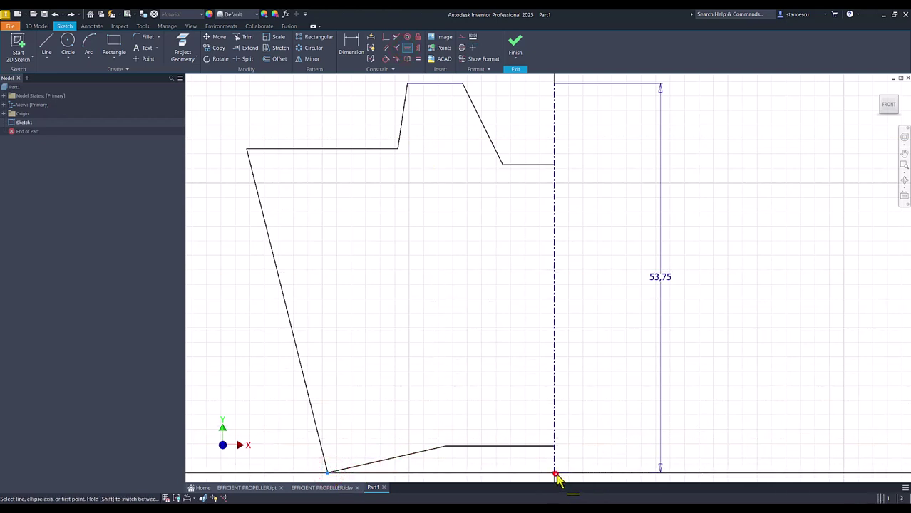
{"action": "key", "text": "Escape"}
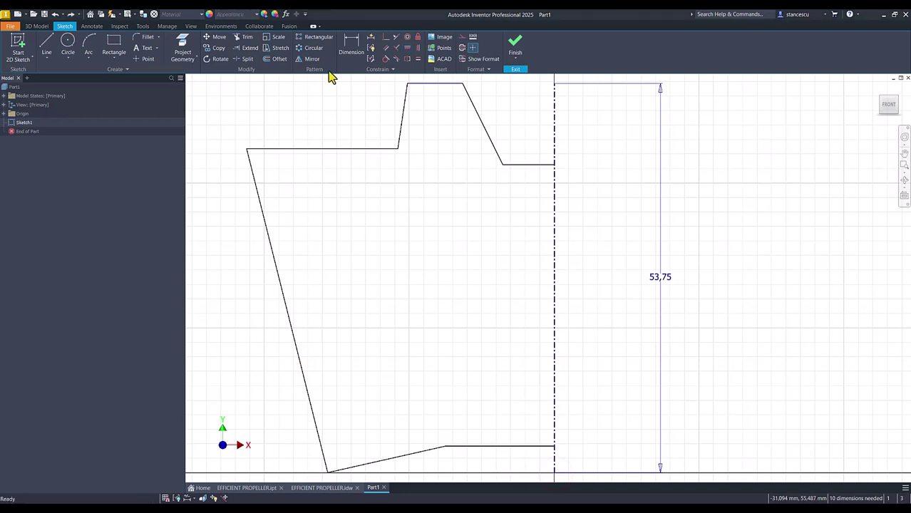
Step: Dimension the outer edge at 15° to the centerline and the step offset at 3 (6/2)
{"action": "left_click", "coordinate": [357, 50]}
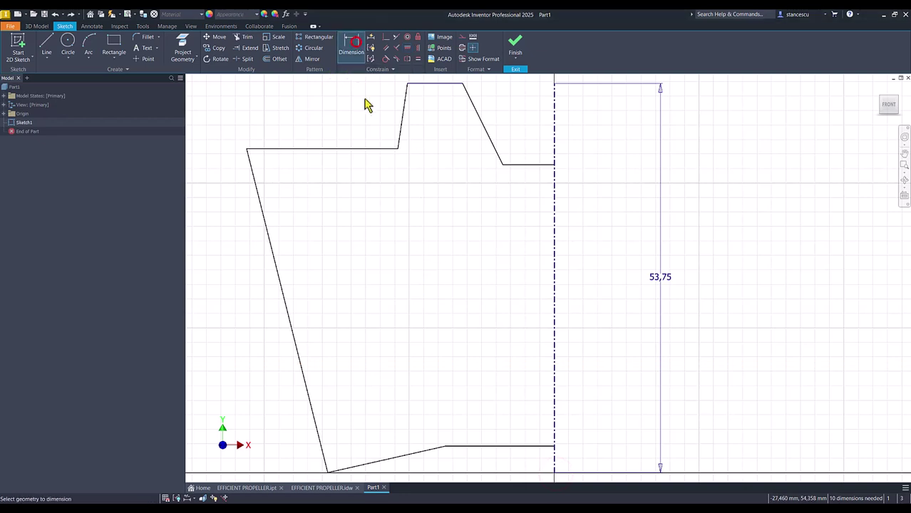
{"action": "left_click", "coordinate": [557, 244]}
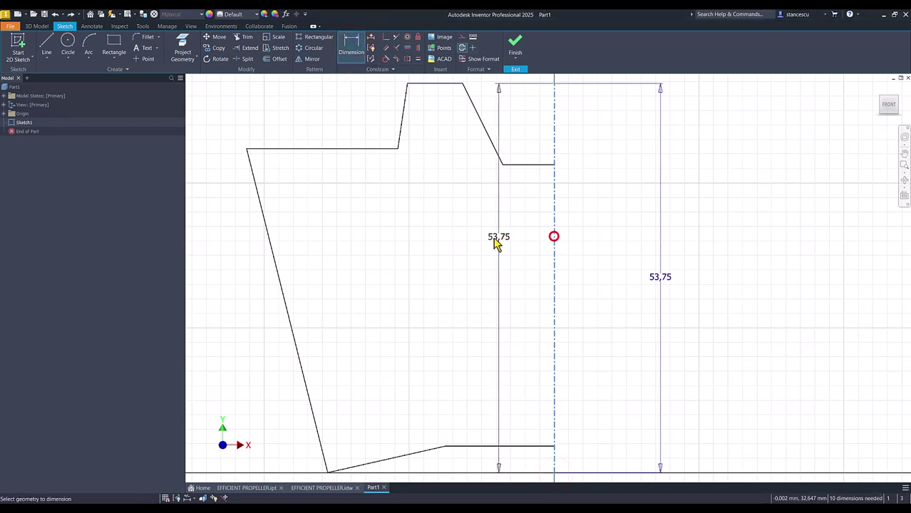
{"action": "left_click", "coordinate": [278, 260]}
{"action": "left_click", "coordinate": [361, 248]}
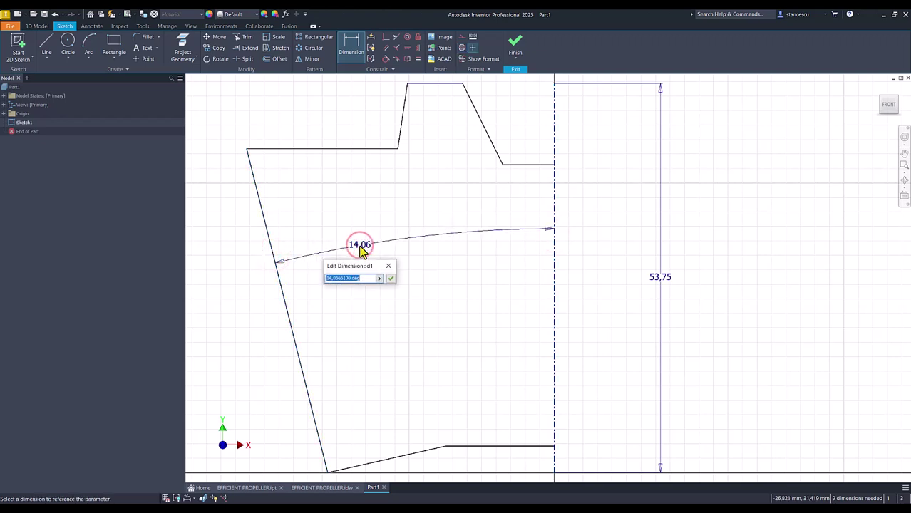
{"action": "type", "text": "15"}
{"action": "key", "text": "Return"}
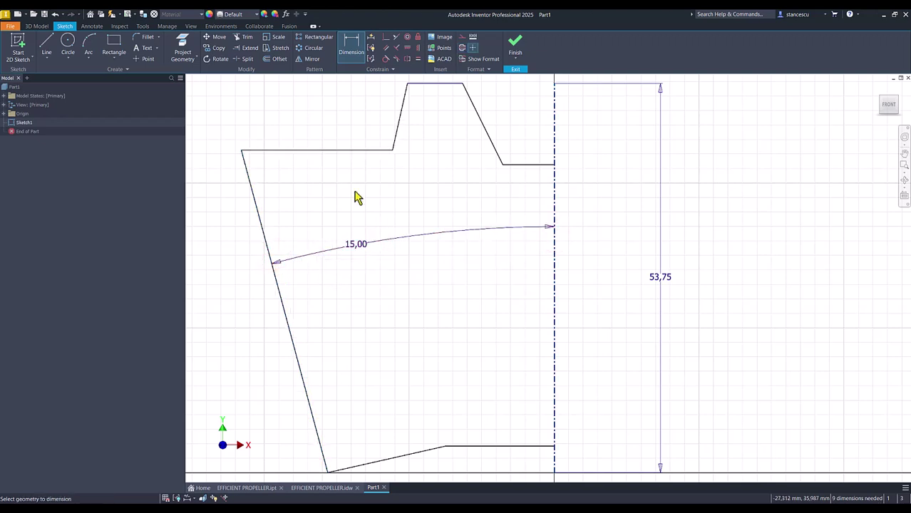
{"action": "left_click", "coordinate": [404, 110]}
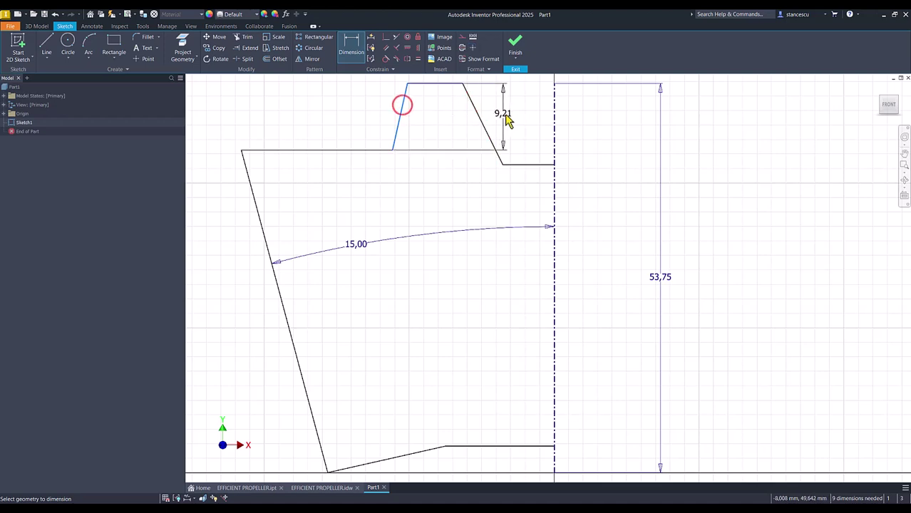
{"action": "left_click", "coordinate": [556, 122]}
{"action": "mouse_move", "coordinate": [539, 112]}
{"action": "middle_mouse_down"}
{"action": "mouse_move", "coordinate": [525, 117]}
{"action": "mouse_move", "coordinate": [549, 128]}
{"action": "middle_mouse_up"}
{"action": "left_click", "coordinate": [507, 134]}
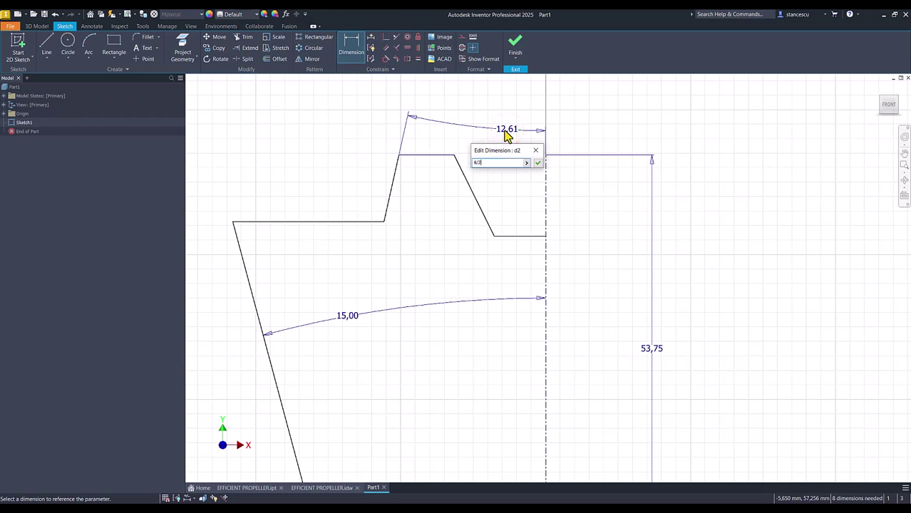
{"action": "type", "text": "6/2"}
{"action": "key", "text": "Return"}
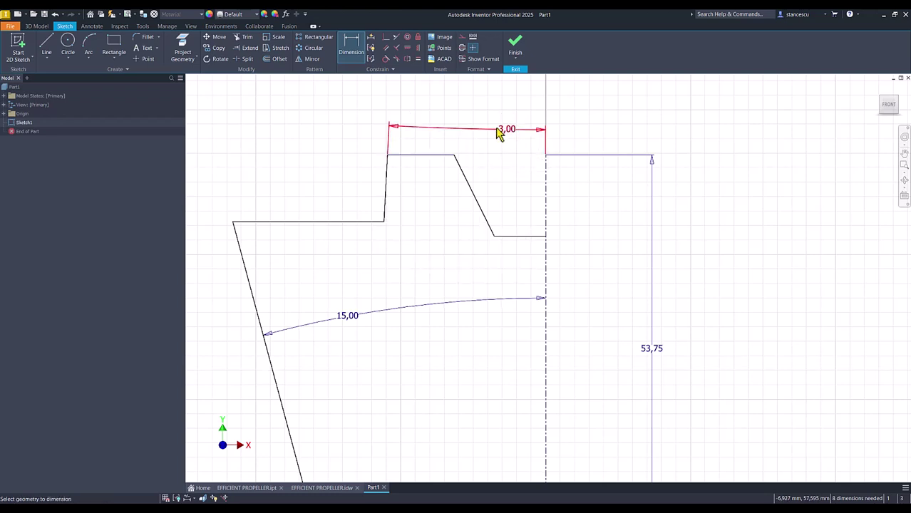
Step: Dimension the inner slanted line at 10°, its height 20, and the step height 15
{"action": "left_click", "coordinate": [474, 192]}
{"action": "left_click", "coordinate": [543, 199]}
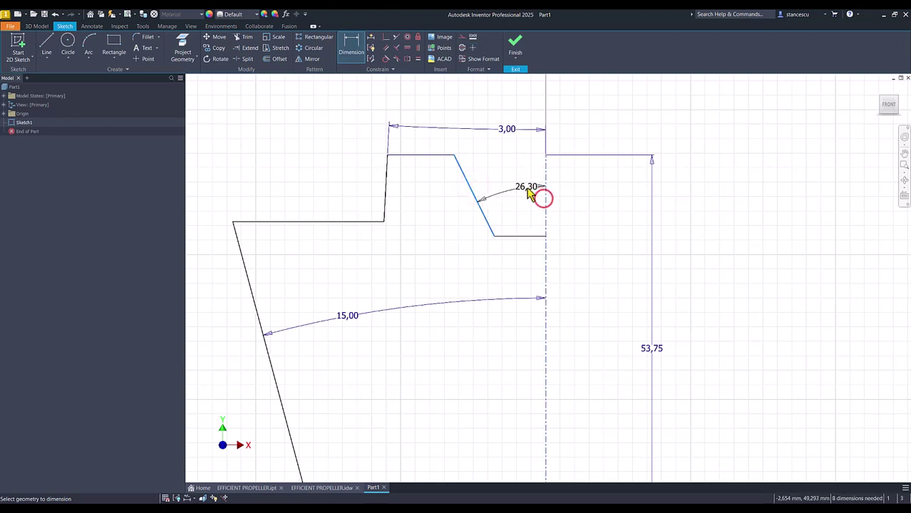
{"action": "left_click", "coordinate": [512, 181]}
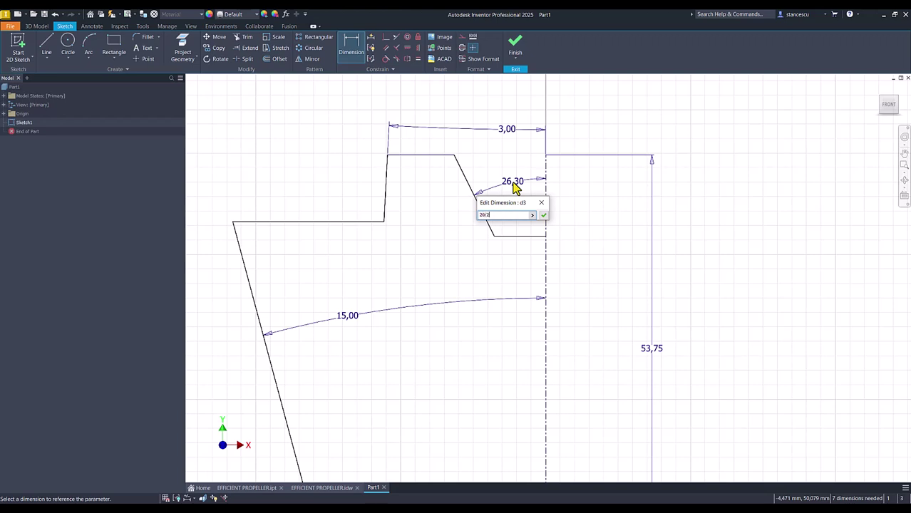
{"action": "key", "text": "Return"}
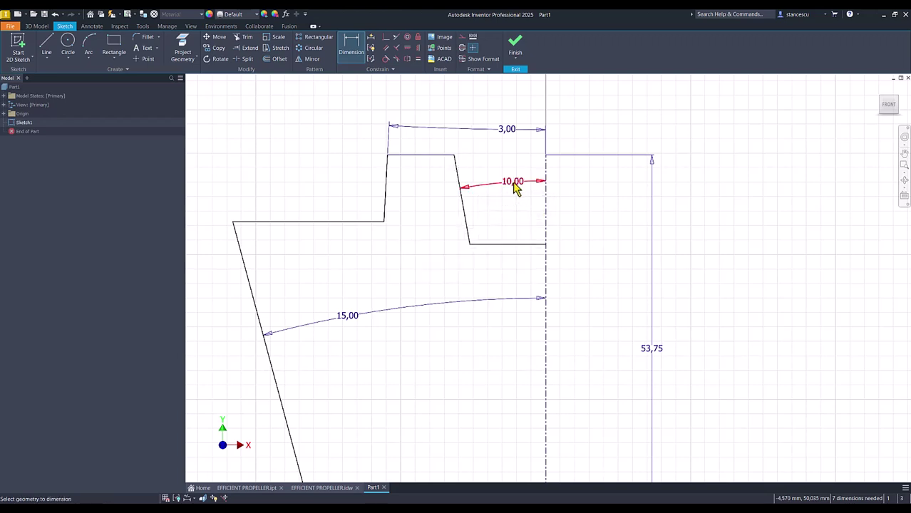
{"action": "left_click", "coordinate": [465, 216]}
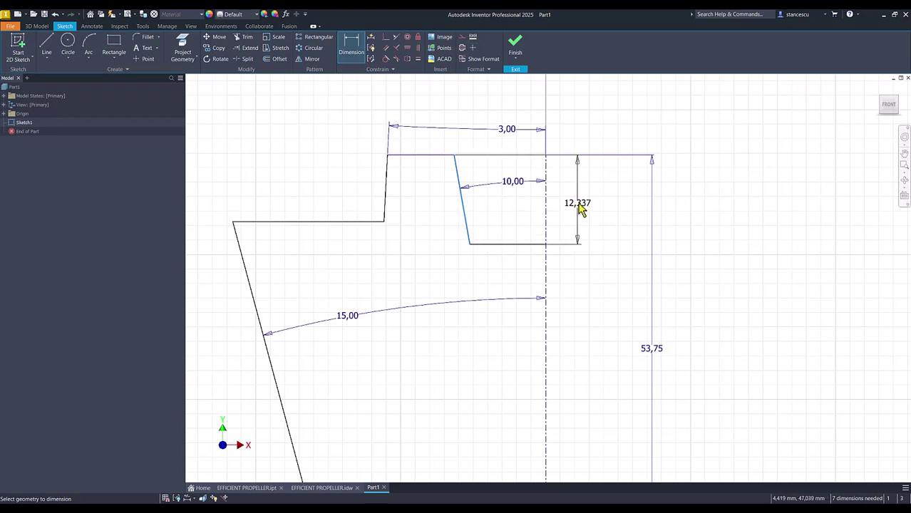
{"action": "left_click", "coordinate": [578, 205]}
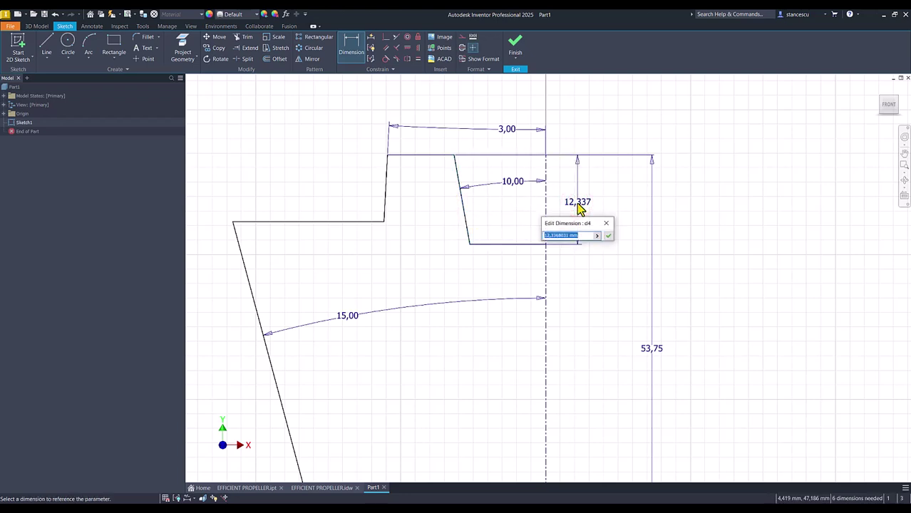
{"action": "key", "text": "Return"}
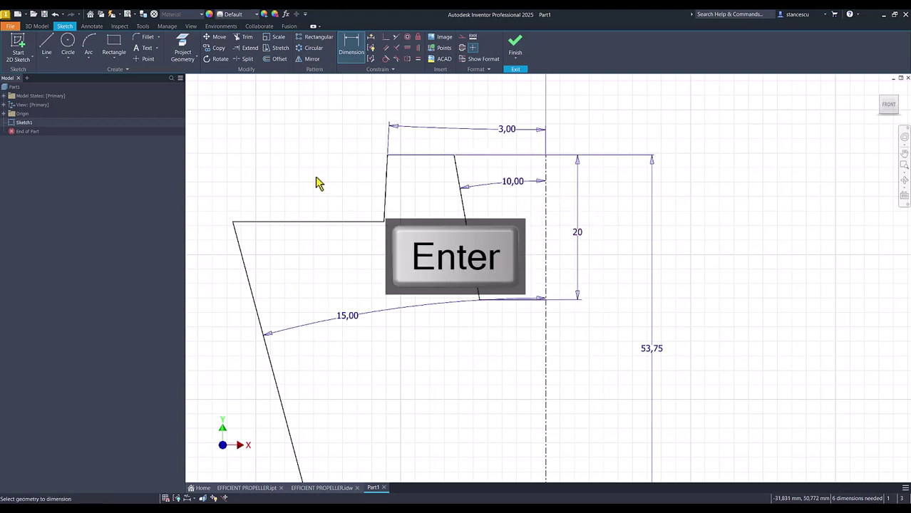
{"action": "left_click", "coordinate": [403, 156]}
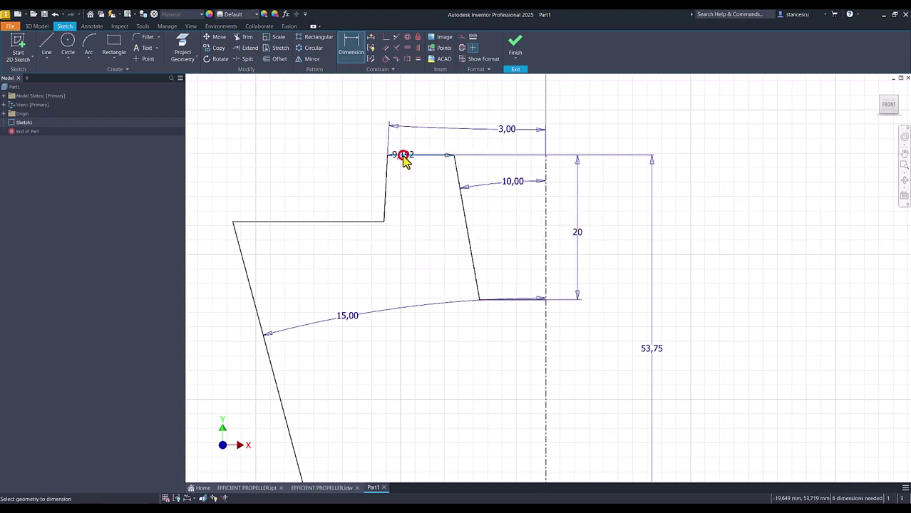
{"action": "left_click", "coordinate": [355, 222]}
{"action": "left_click", "coordinate": [337, 199]}
{"action": "type", "text": "15"}
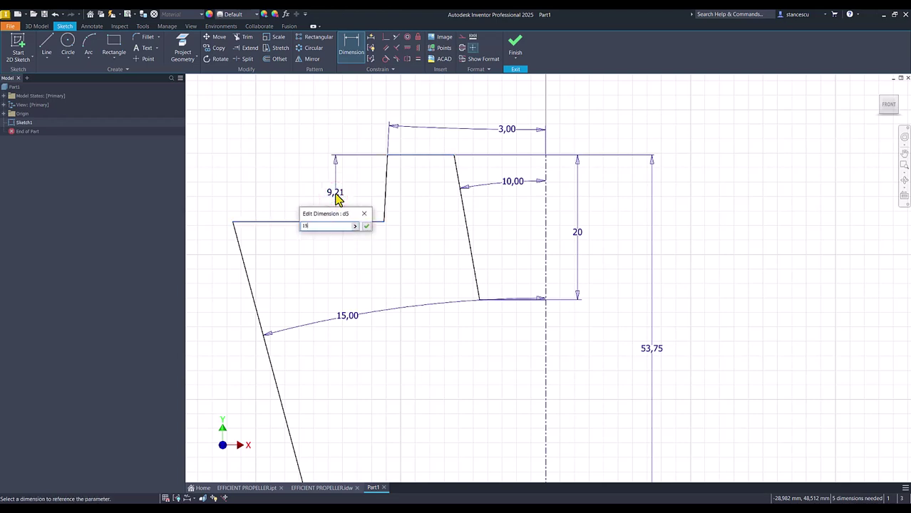
{"action": "key", "text": "Return"}
{"action": "key", "text": "Num_Lock"}
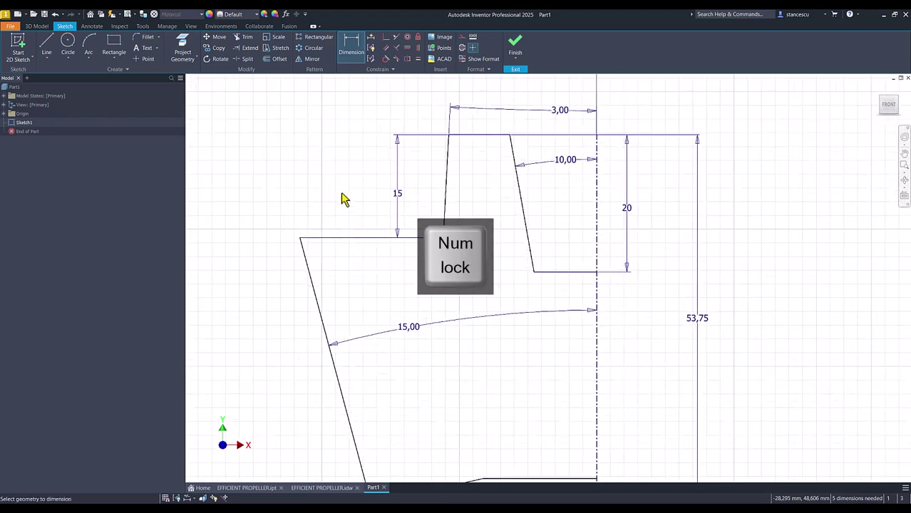
Step: Set the bottom slanted line's height to 10,75
{"action": "left_click", "coordinate": [496, 453]}
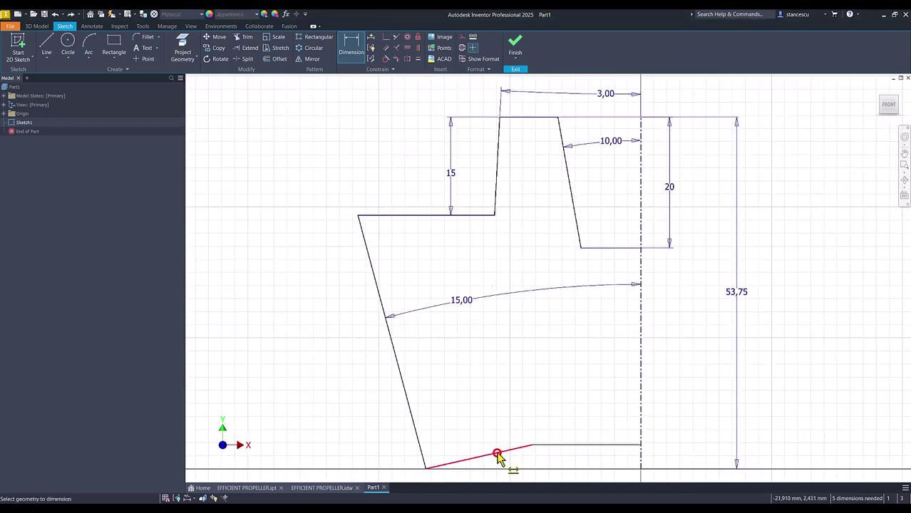
{"action": "left_click", "coordinate": [365, 457]}
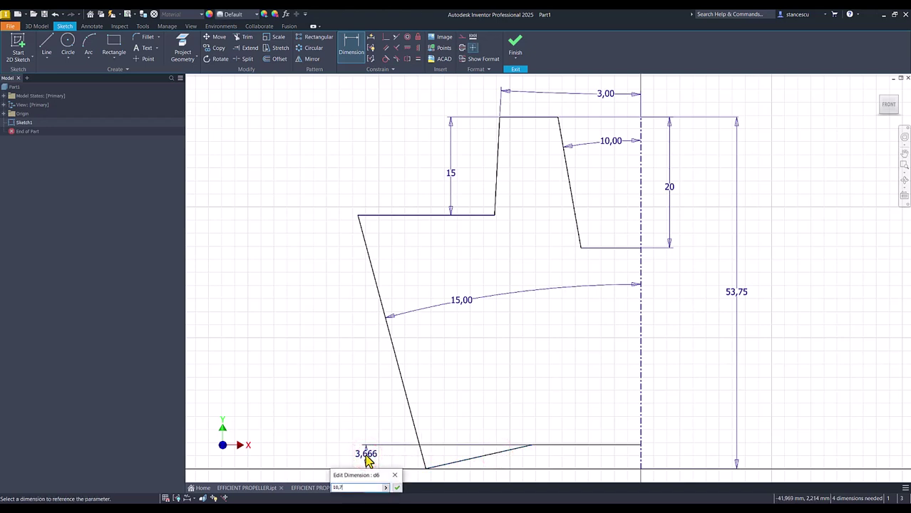
{"action": "type", "text": "10,75"}
{"action": "key", "text": "Return"}
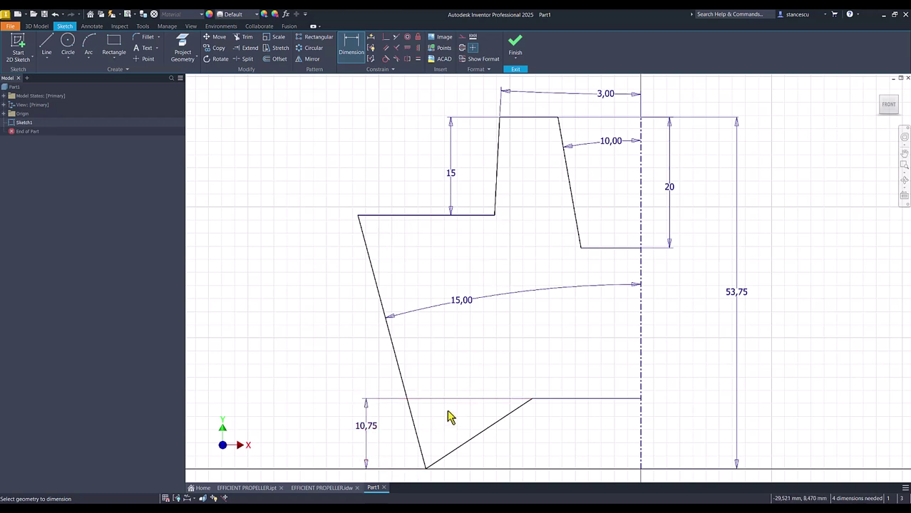
Step: Add diameter dimensions Ø45 and Ø125 to the centerline
{"action": "mouse_move", "coordinate": [465, 433]}
{"action": "middle_mouse_down"}
{"action": "mouse_move", "coordinate": [458, 360]}
{"action": "mouse_move", "coordinate": [422, 397]}
{"action": "middle_mouse_up"}
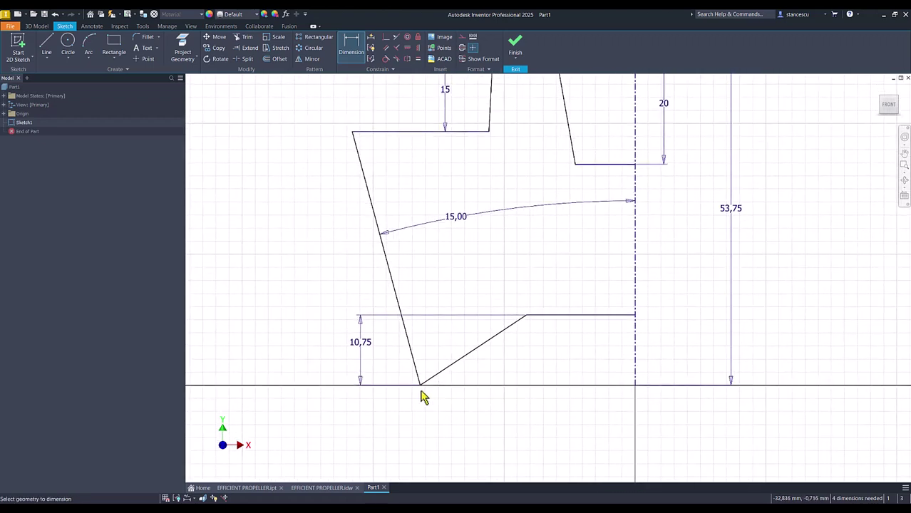
{"action": "left_click", "coordinate": [527, 316]}
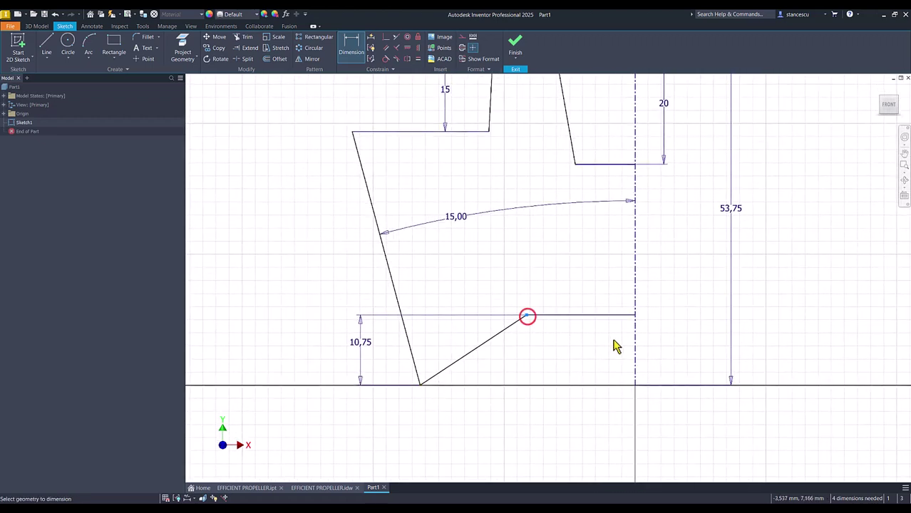
{"action": "left_click", "coordinate": [633, 362]}
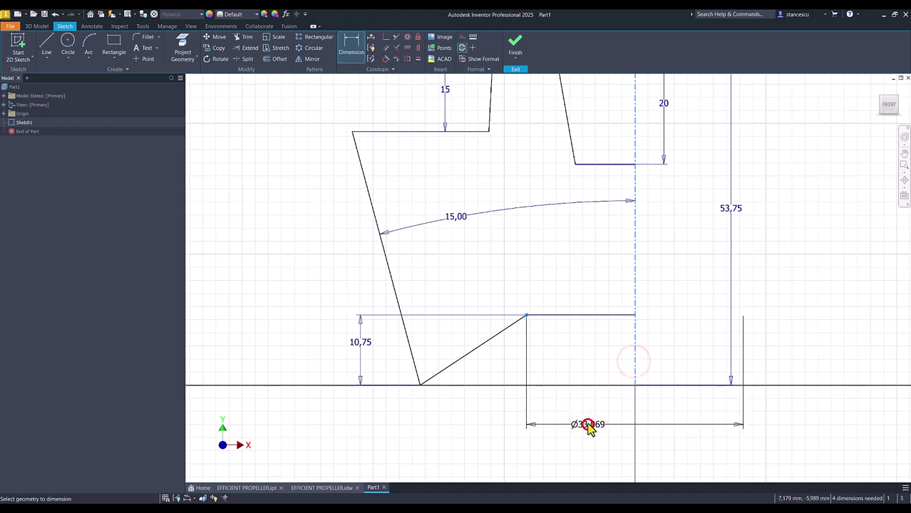
{"action": "left_click", "coordinate": [588, 428]}
{"action": "key", "text": "Return"}
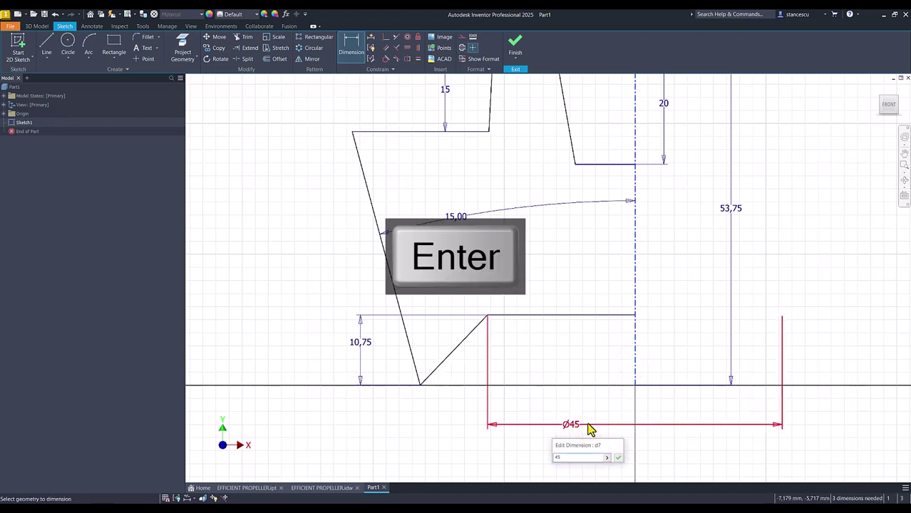
{"action": "left_click", "coordinate": [420, 386]}
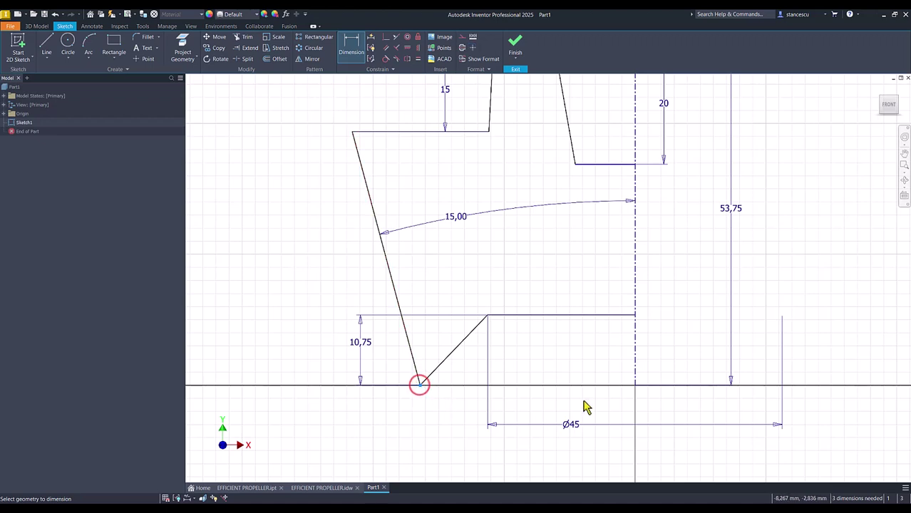
{"action": "left_click", "coordinate": [635, 370]}
{"action": "left_click", "coordinate": [605, 452]}
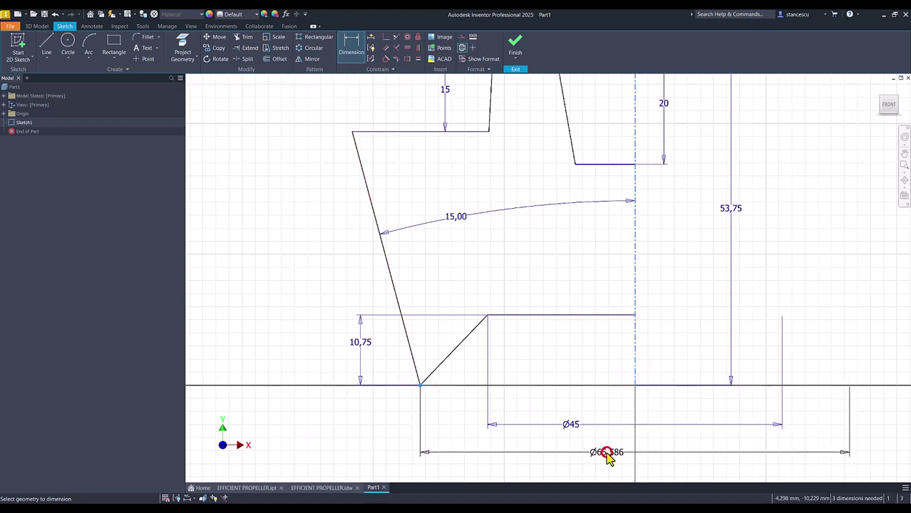
{"action": "type", "text": "125"}
{"action": "key", "text": "Return"}
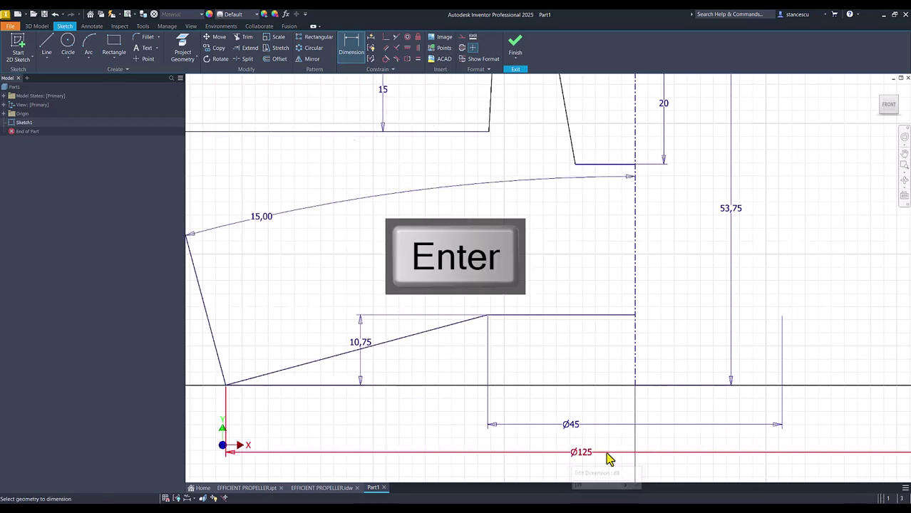
{"action": "key", "text": "Num_Lock"}
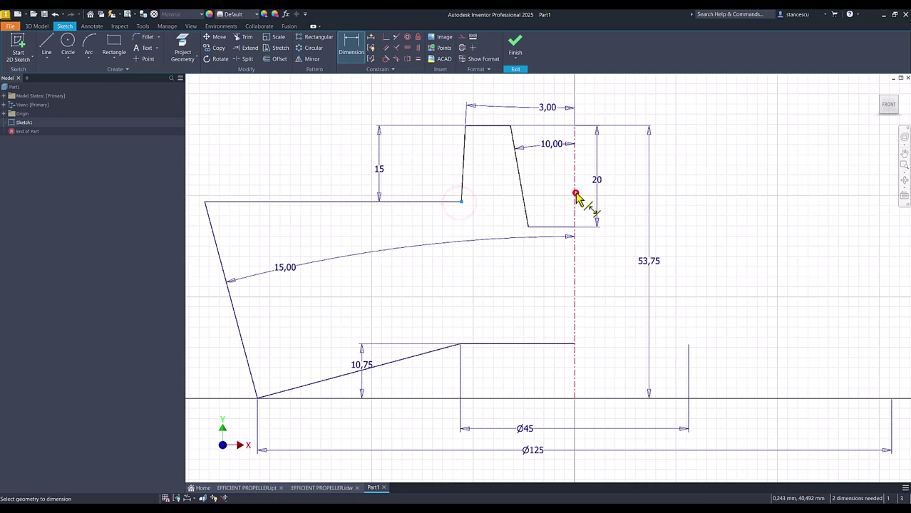
Step: Add diameter dimensions Ø70 and Ø35 to the upper step of the profile
{"action": "mouse_move", "coordinate": [546, 212]}
{"action": "middle_mouse_down"}
{"action": "mouse_move", "coordinate": [543, 316]}
{"action": "mouse_move", "coordinate": [545, 305]}
{"action": "middle_mouse_up"}
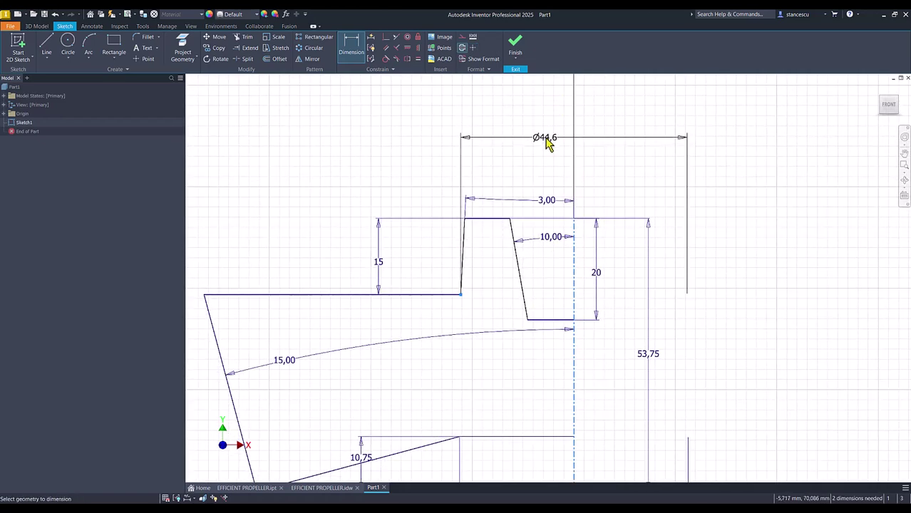
{"action": "left_click", "coordinate": [544, 140]}
{"action": "type", "text": "70"}
{"action": "key", "text": "Return"}
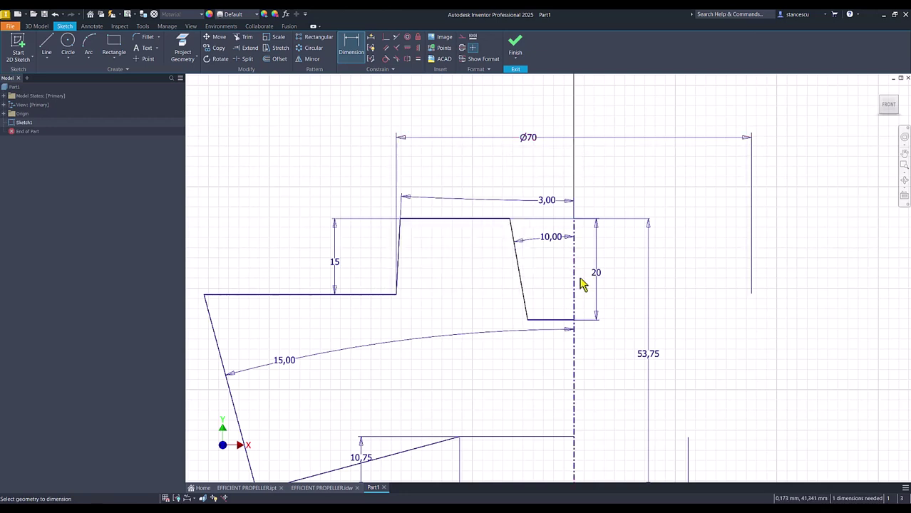
{"action": "left_click", "coordinate": [528, 320]}
{"action": "left_click", "coordinate": [574, 303]}
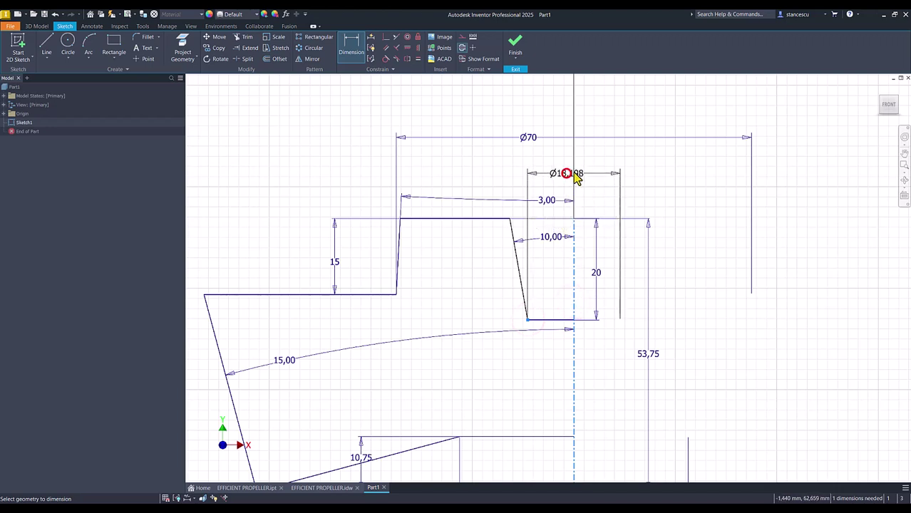
{"action": "left_click", "coordinate": [574, 176]}
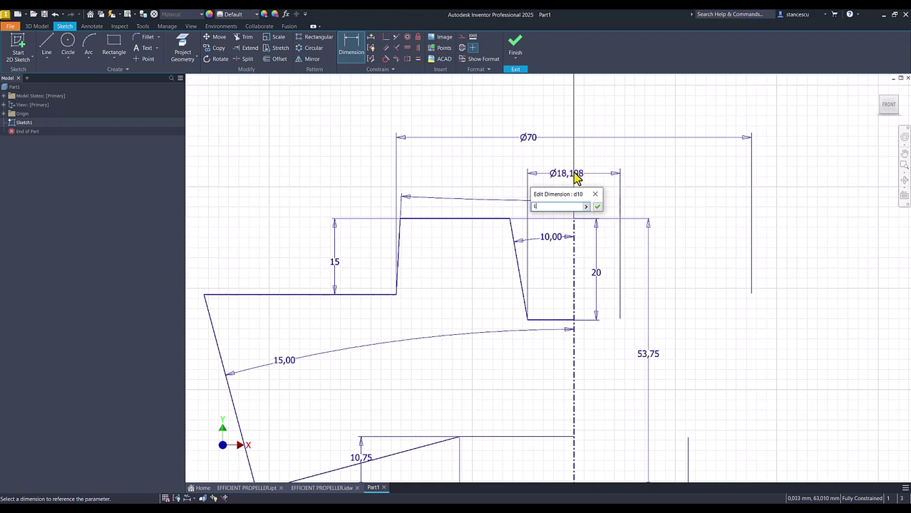
{"action": "key", "text": "BackSpace"}
{"action": "type", "text": "35"}
{"action": "key", "text": "Return"}
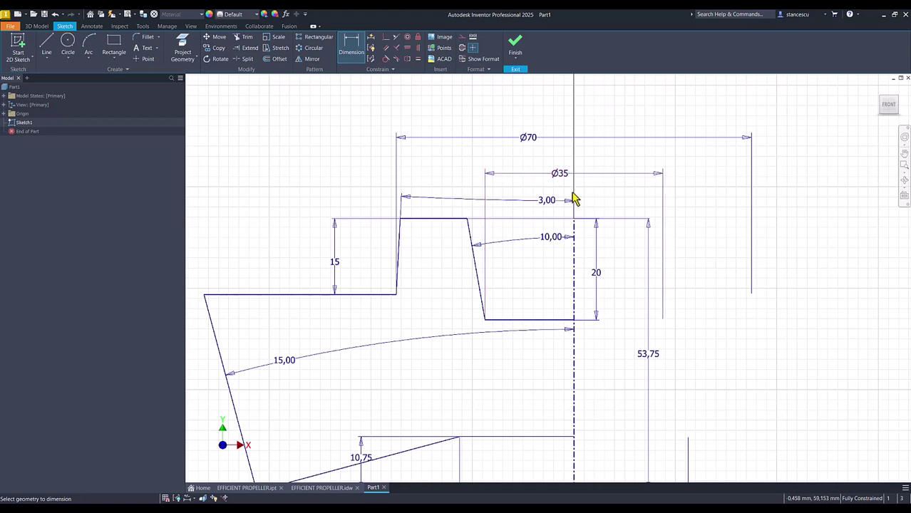
Step: Move the 3,00 dimension above Ø35 and fit the whole sketch in view
{"action": "key", "text": "Escape"}
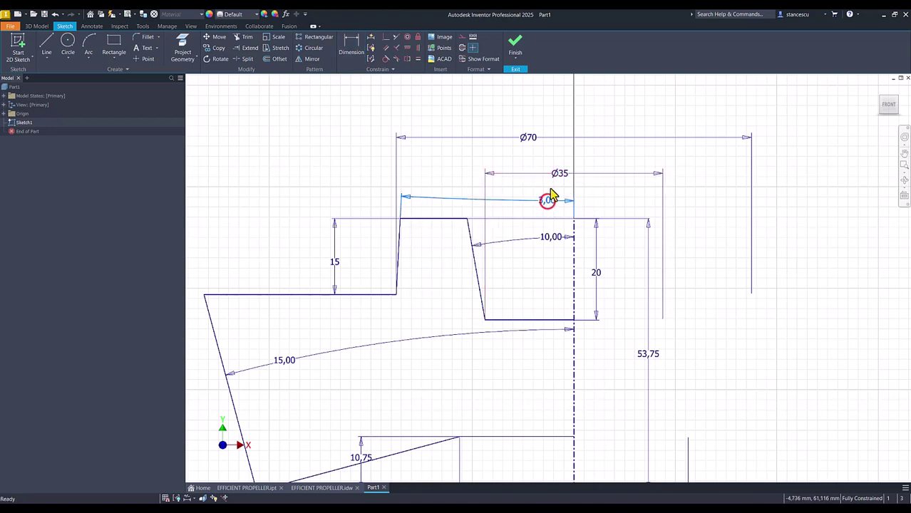
{"action": "left_click_drag", "start_coordinate": [550, 194], "coordinate": [546, 163]}
{"action": "left_click", "coordinate": [746, 320]}
{"action": "key", "text": "Num_Lock"}
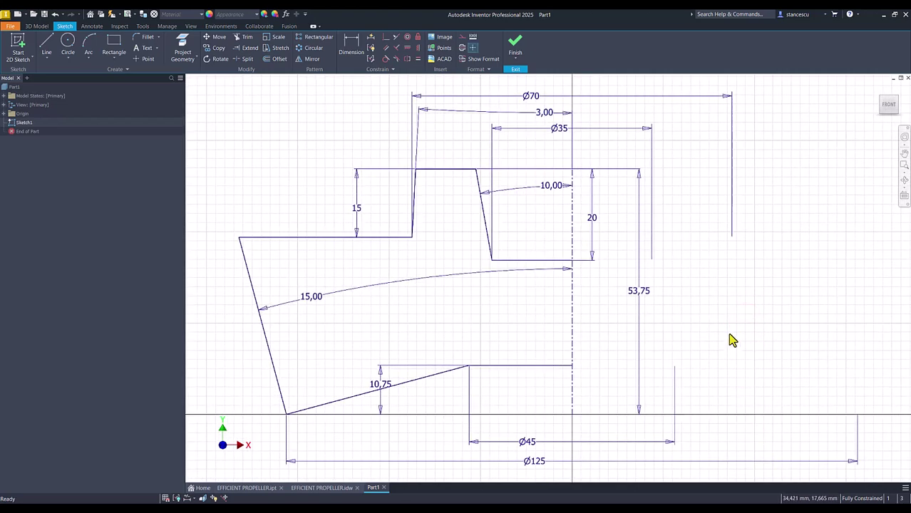
Step: Finish the sketch, revolve the profile 360° into a solid, and switch to EFFICIENT PROPELLER.idw
{"action": "left_click", "coordinate": [510, 44]}
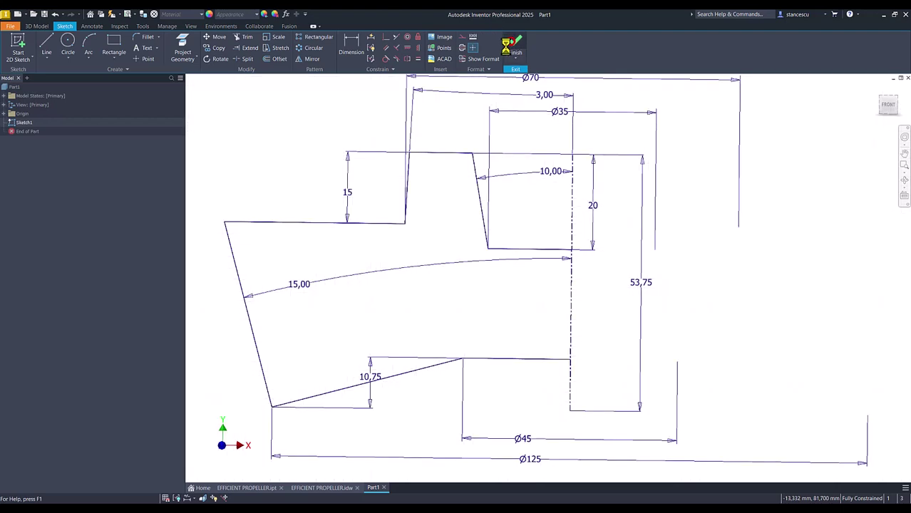
{"action": "key", "text": "Num_Lock"}
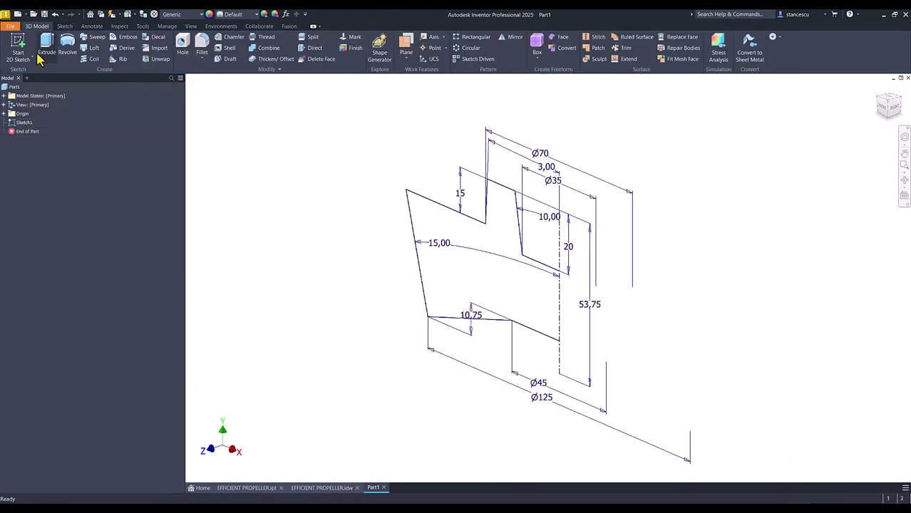
{"action": "left_click", "coordinate": [67, 42]}
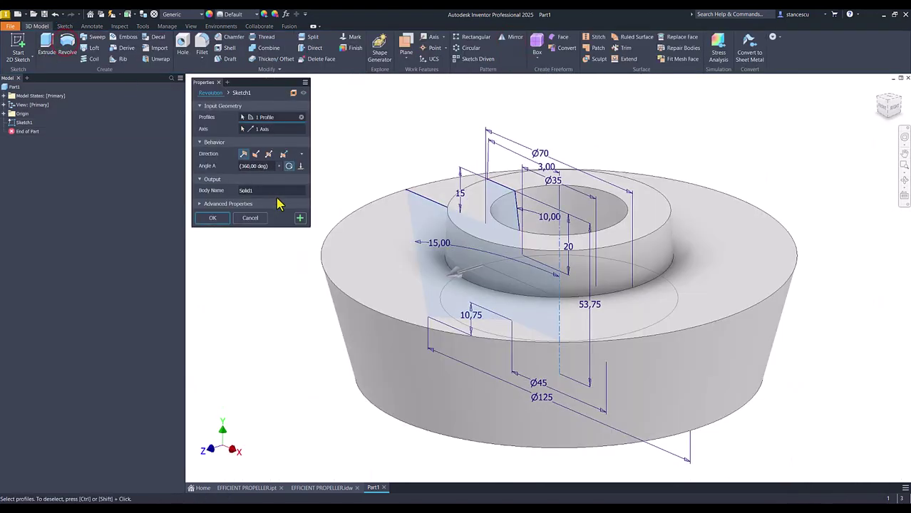
{"action": "key", "text": "F6"}
{"action": "left_click", "coordinate": [226, 218]}
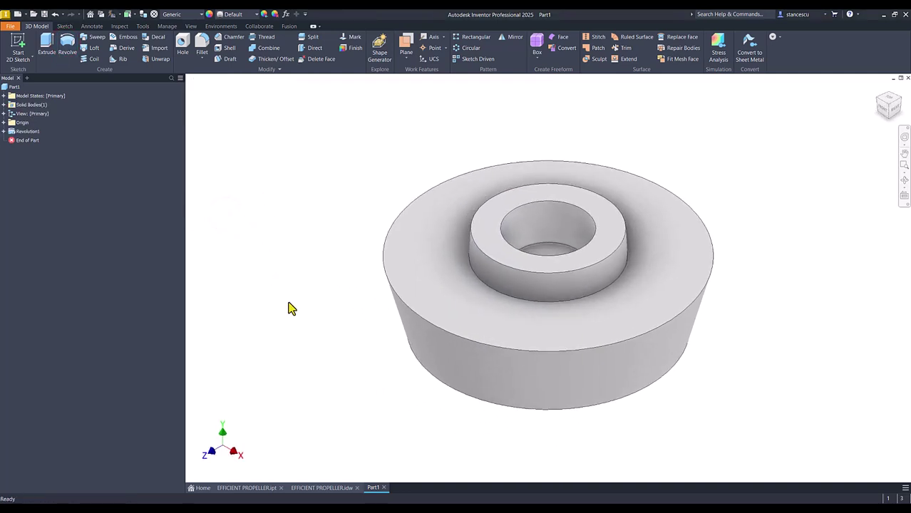
{"action": "left_click", "coordinate": [321, 487]}
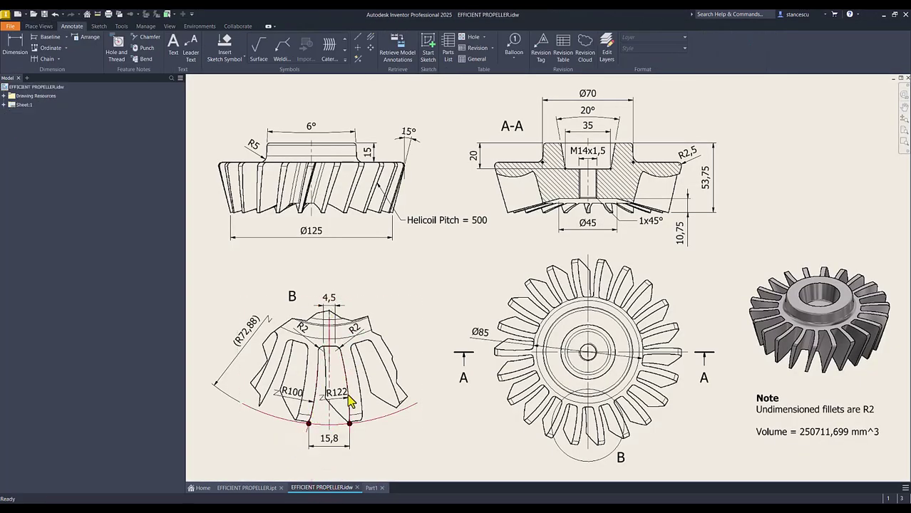
Step: Zoom in to inspect the 4,5 and R2 dimensions in detail B, then zoom all
{"action": "left_click", "coordinate": [346, 305]}
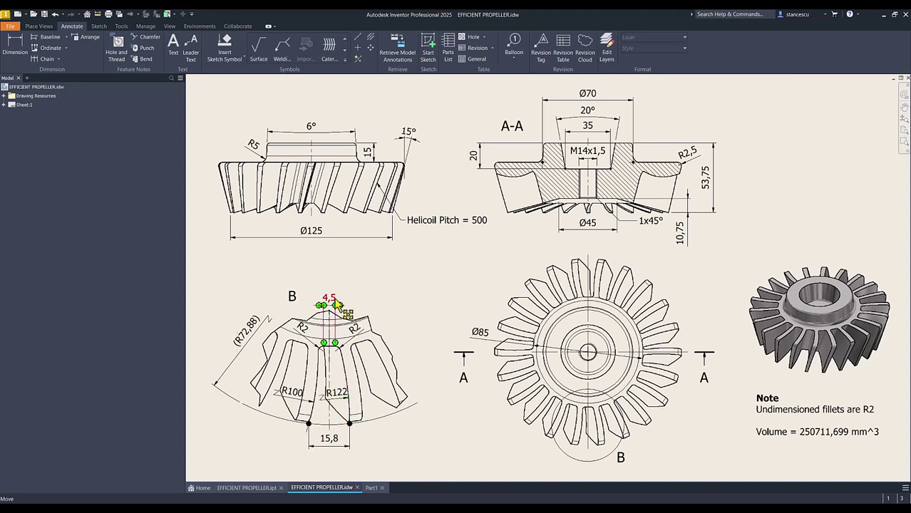
{"action": "left_click", "coordinate": [323, 351]}
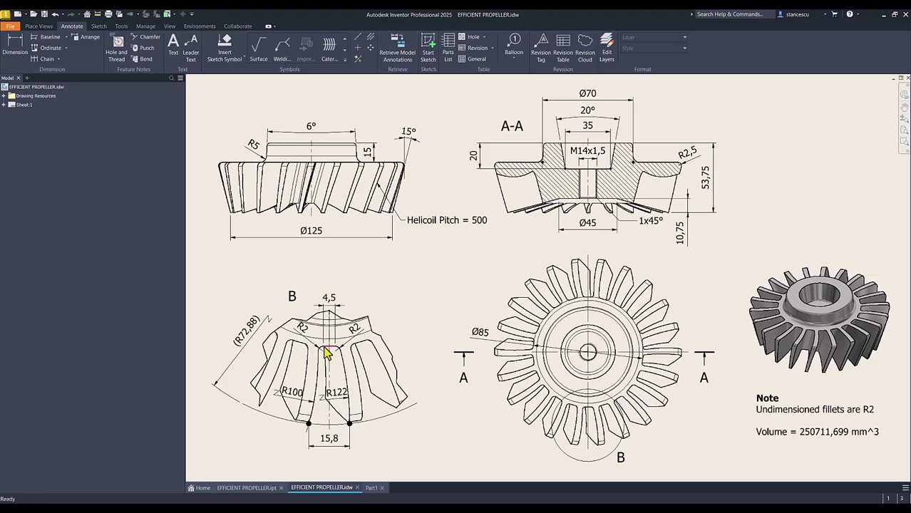
{"action": "scroll", "coordinate": [341, 383], "scroll_direction": "up", "scroll_amount": 4}
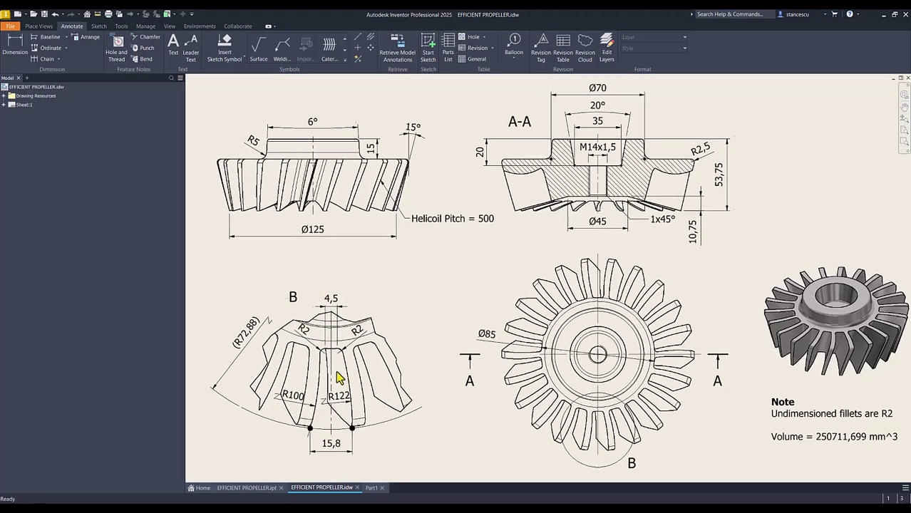
{"action": "scroll", "coordinate": [465, 349], "scroll_direction": "up", "scroll_amount": 2}
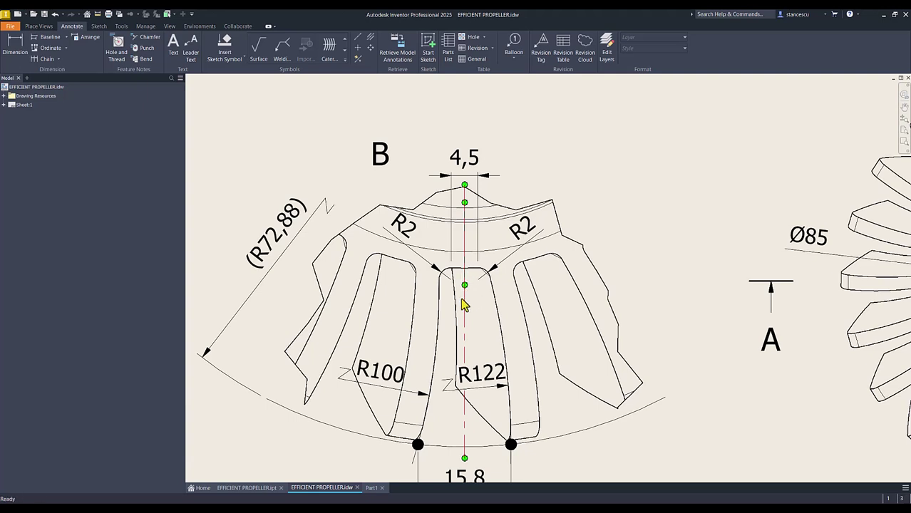
{"action": "middle_click_drag", "start_coordinate": [464, 347], "coordinate": [464, 279]}
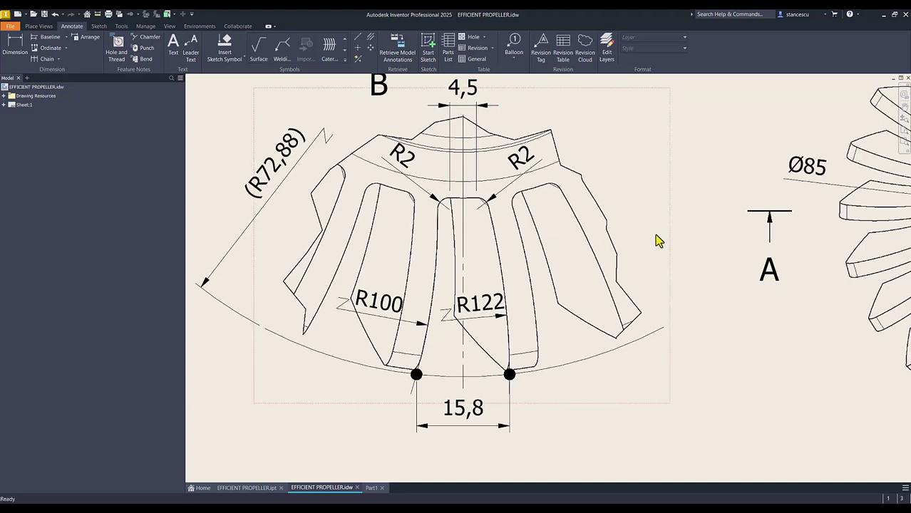
{"action": "key", "text": "Home"}
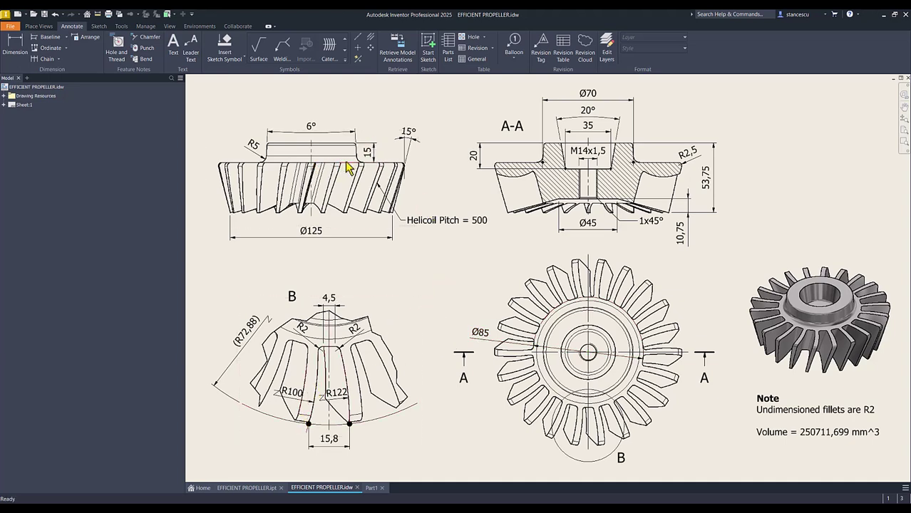
Step: Return to Part1 and start a new sketch on the hub's flat top face
{"action": "left_click", "coordinate": [372, 488]}
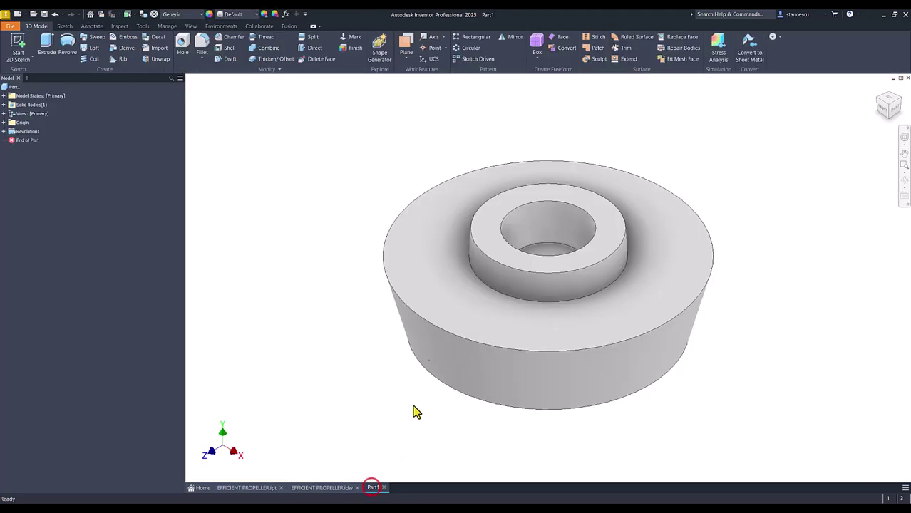
{"action": "left_click", "coordinate": [455, 329]}
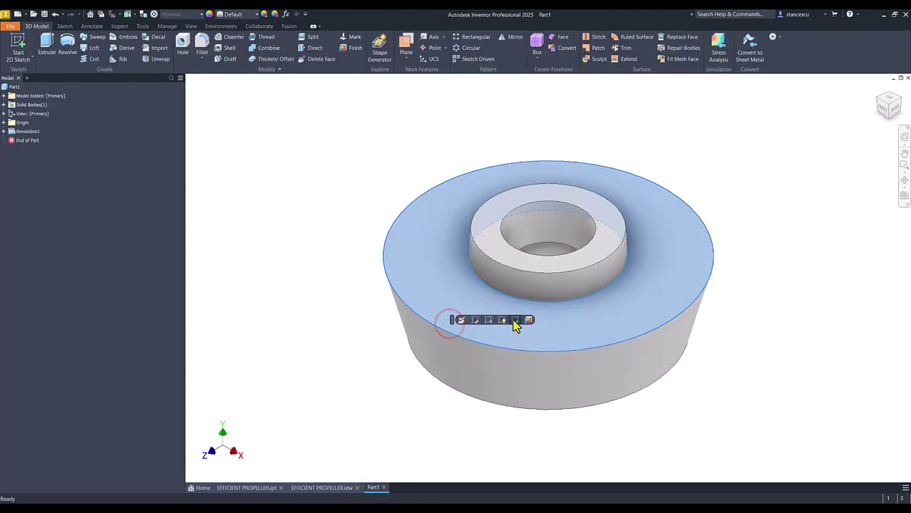
{"action": "left_click", "coordinate": [512, 319]}
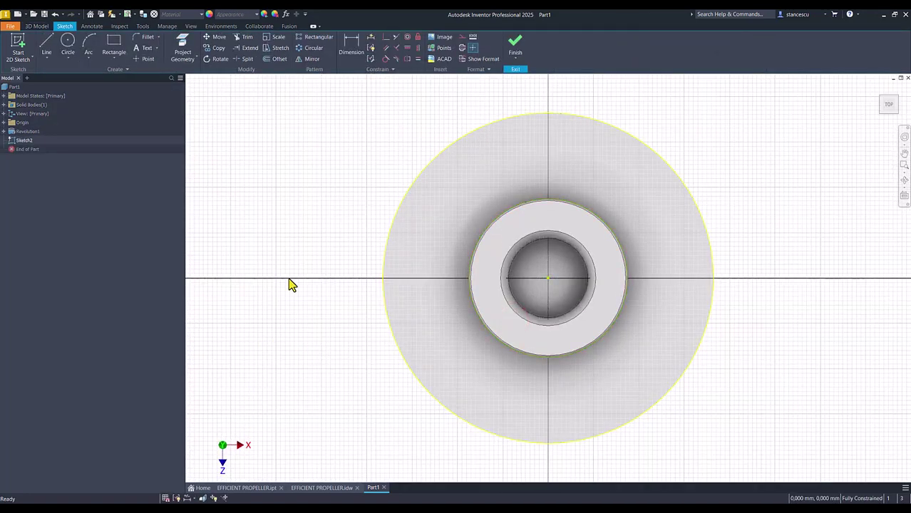
Step: Draw the two blade-slot side arcs with radii 100 and 122
{"action": "left_click", "coordinate": [48, 47]}
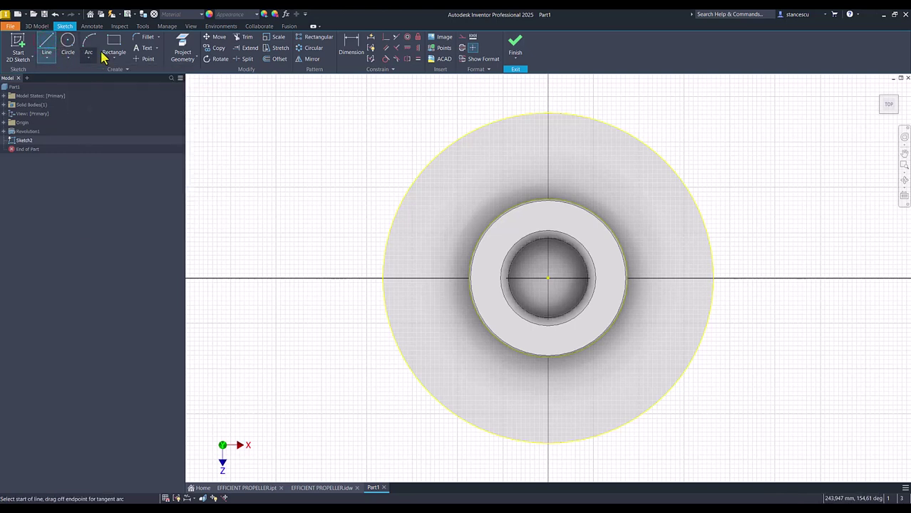
{"action": "left_click", "coordinate": [89, 47]}
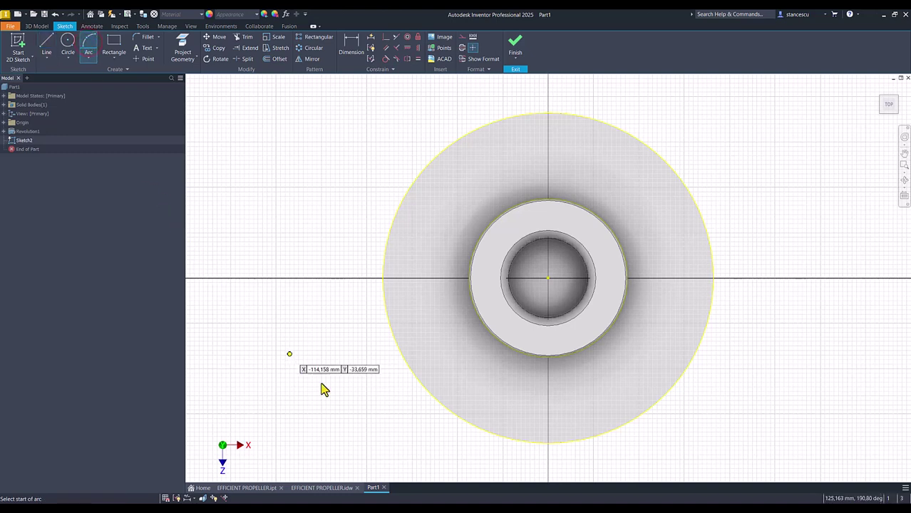
{"action": "left_click", "coordinate": [525, 378]}
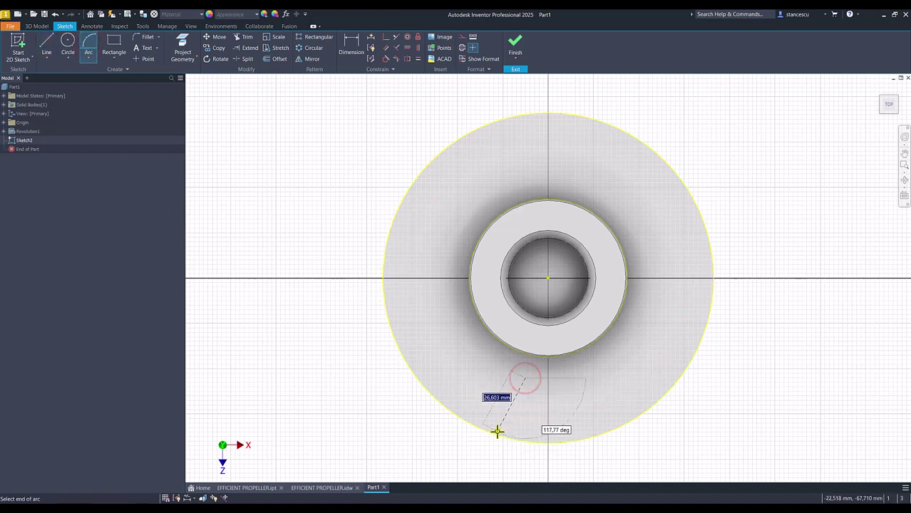
{"action": "left_click", "coordinate": [496, 432]}
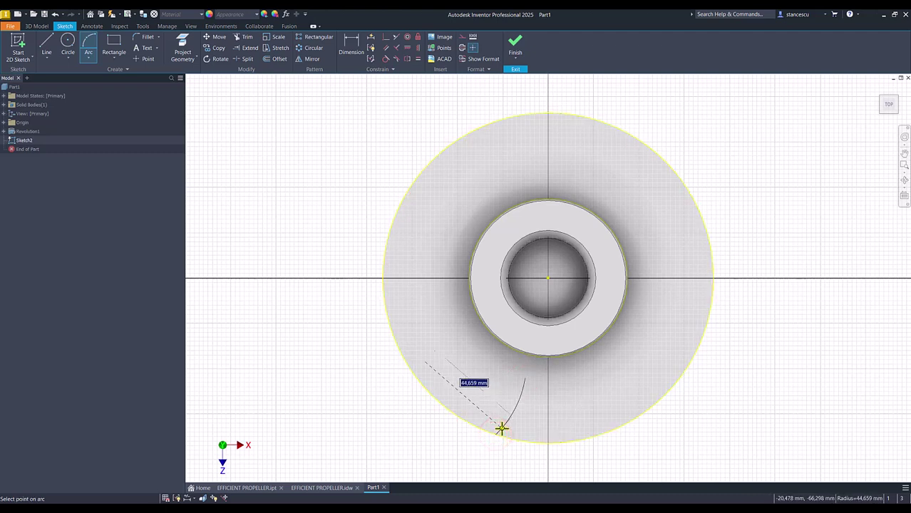
{"action": "type", "text": "100"}
{"action": "key", "text": "Return"}
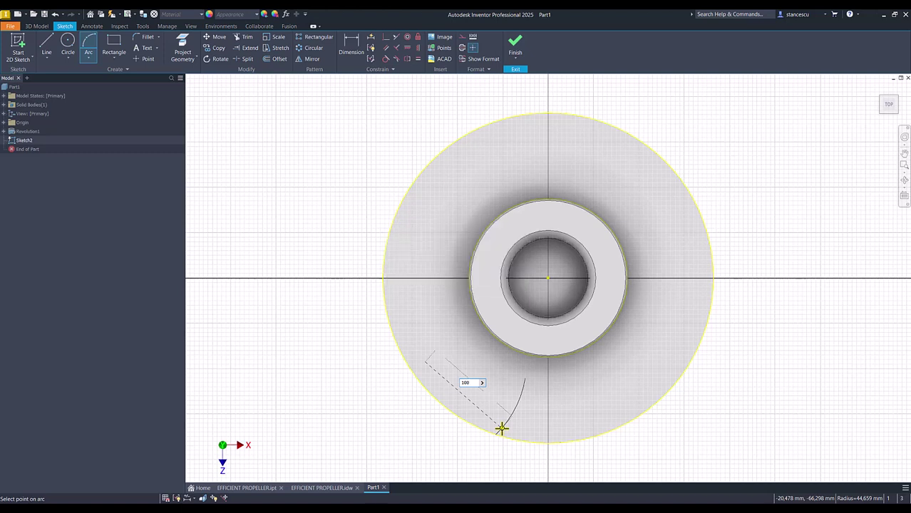
{"action": "left_click", "coordinate": [501, 429]}
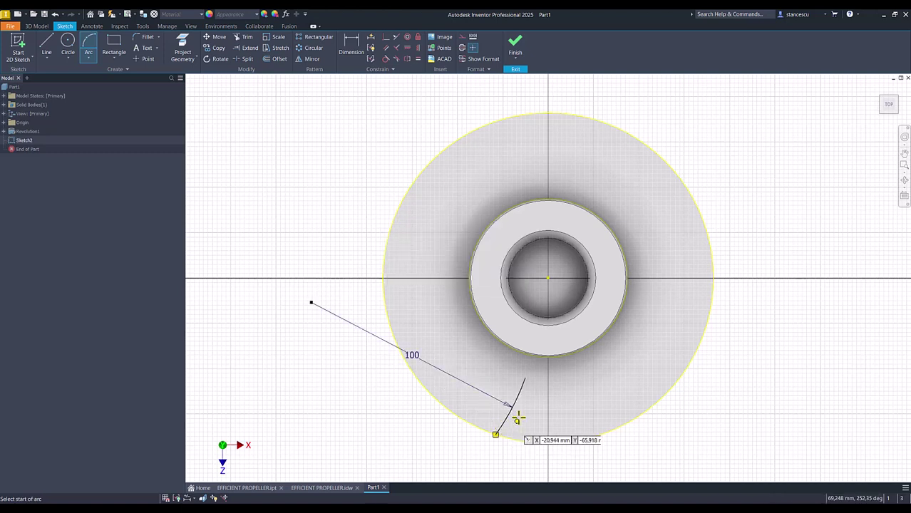
{"action": "left_click", "coordinate": [570, 380]}
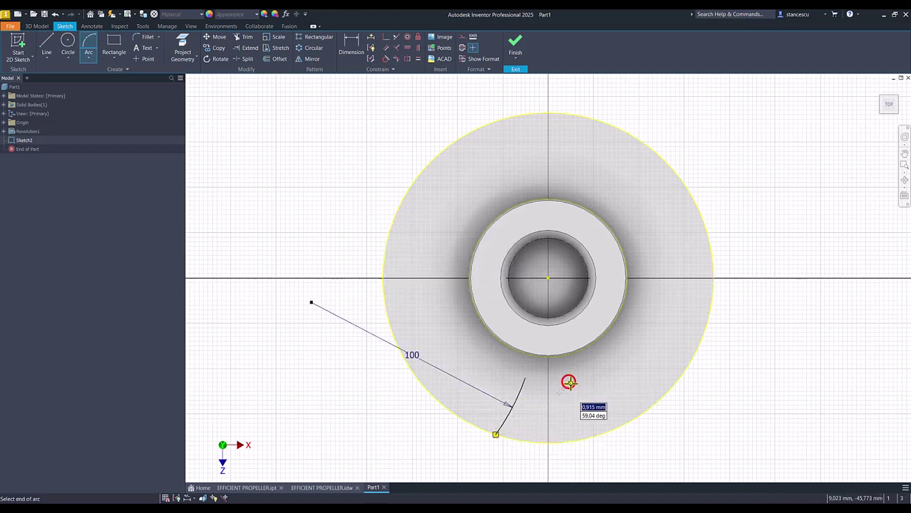
{"action": "left_click", "coordinate": [578, 438]}
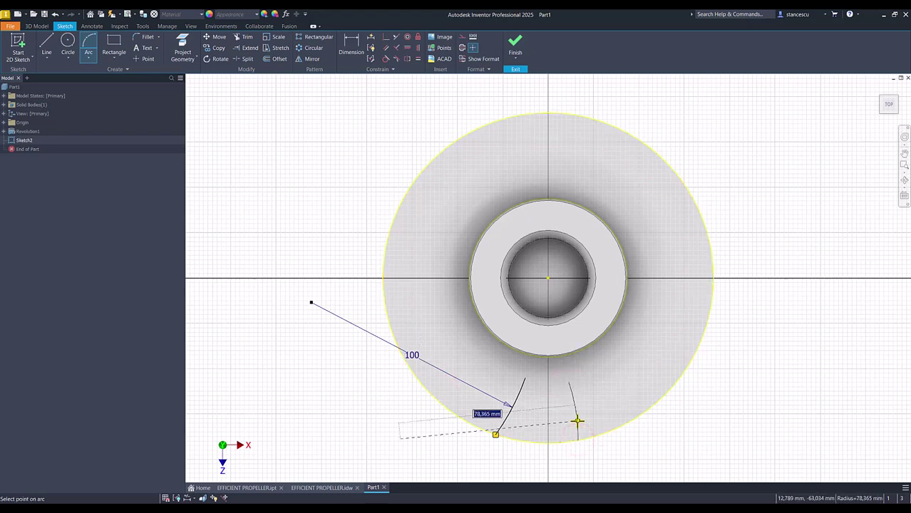
{"action": "type", "text": "122"}
{"action": "key", "text": "Return"}
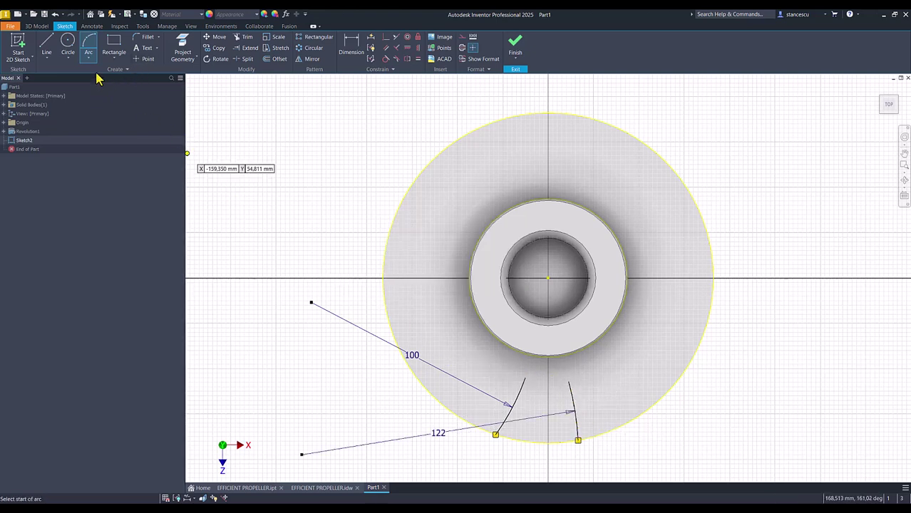
Step: Join the side arcs with an R42,5 (85/2) arc centred on the sketch origin
{"action": "left_click", "coordinate": [524, 377]}
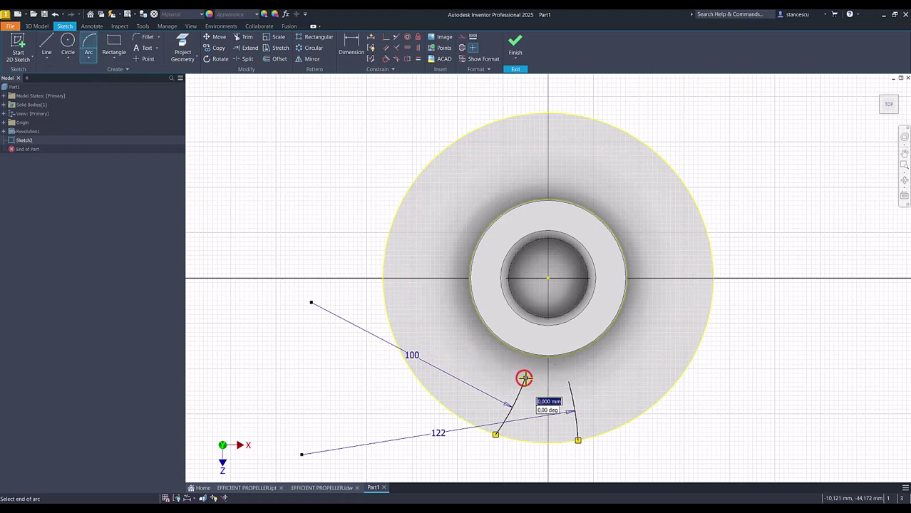
{"action": "left_click", "coordinate": [568, 382]}
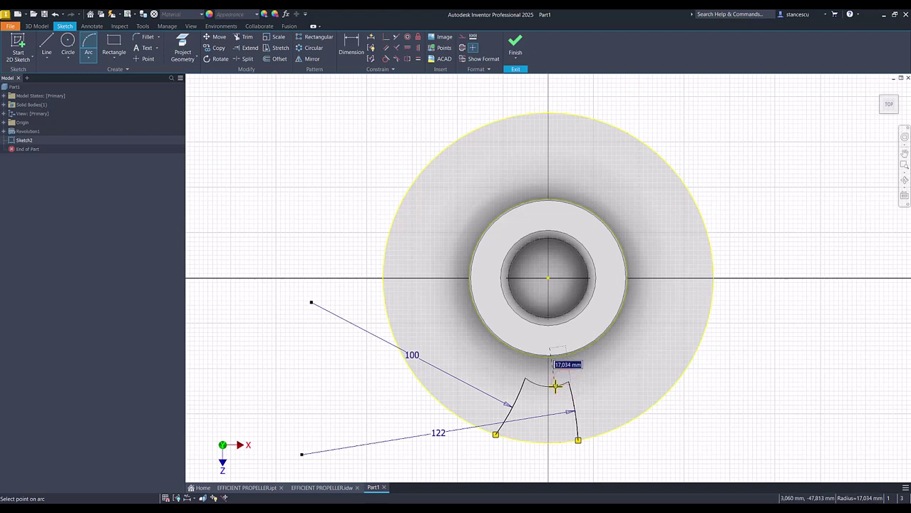
{"action": "type", "text": "8"}
{"action": "type", "text": "5/2"}
{"action": "key", "text": "Return"}
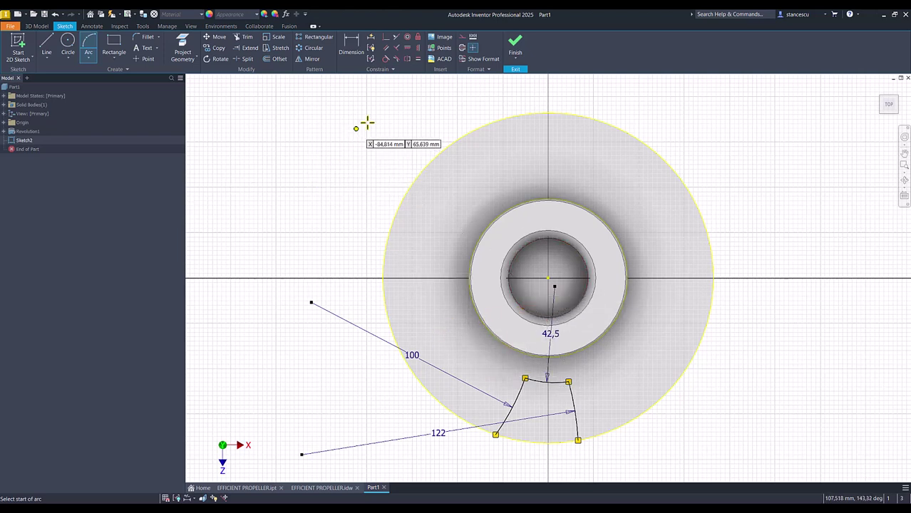
{"action": "left_click", "coordinate": [385, 37]}
{"action": "left_click", "coordinate": [555, 288]}
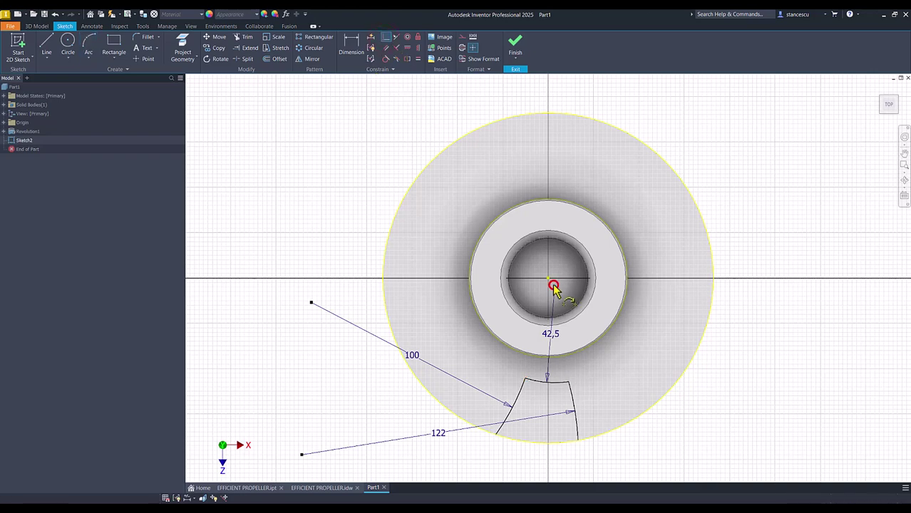
{"action": "left_click", "coordinate": [547, 278]}
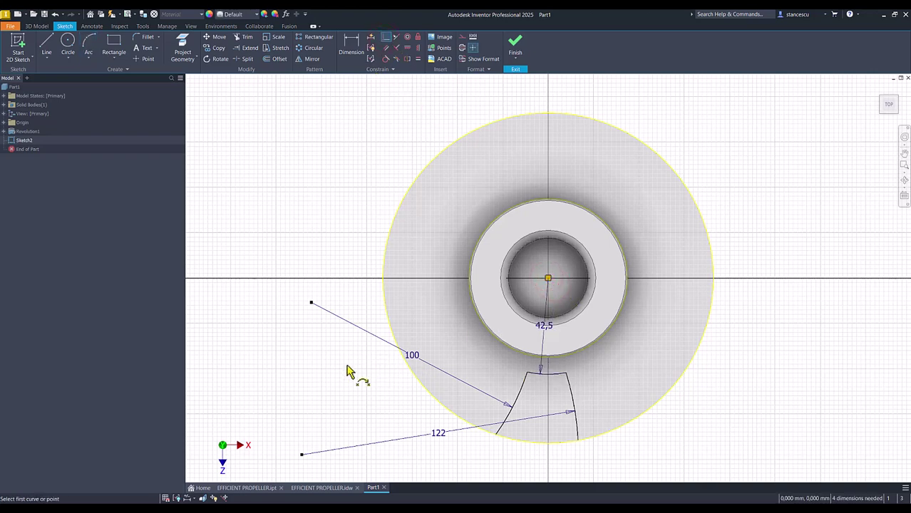
Step: Slice the graphics and round both top corners of the blade profile with 2 mm fillets
{"action": "key", "text": "F7"}
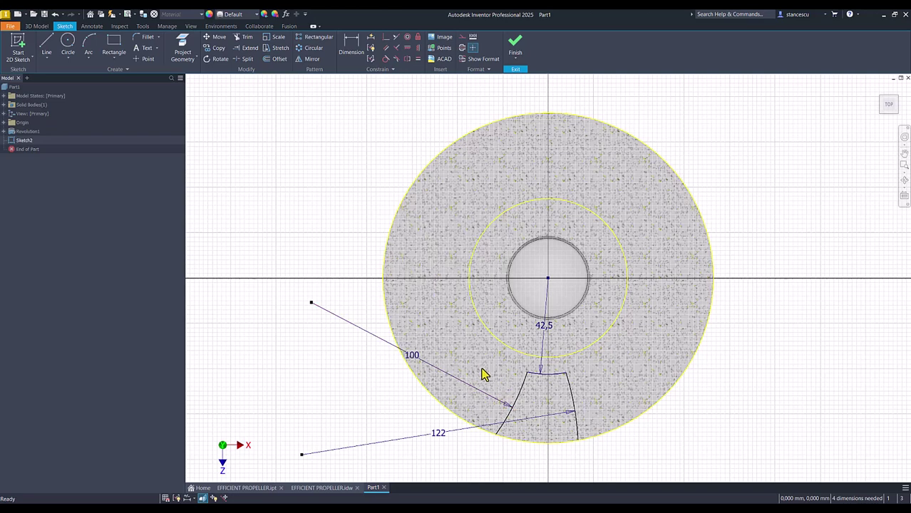
{"action": "scroll", "coordinate": [558, 392], "scroll_direction": "down", "scroll_amount": 3}
{"action": "middle_click_drag", "start_coordinate": [543, 378], "coordinate": [533, 301]}
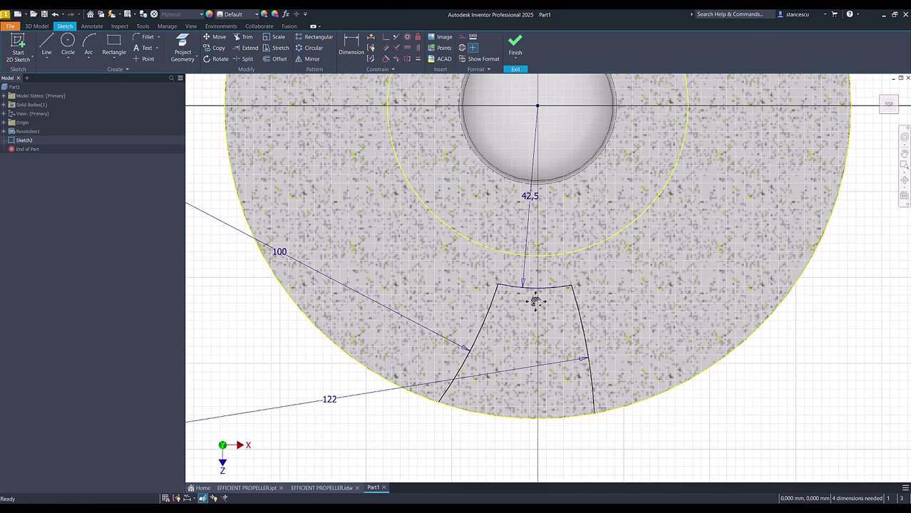
{"action": "left_click", "coordinate": [148, 36]}
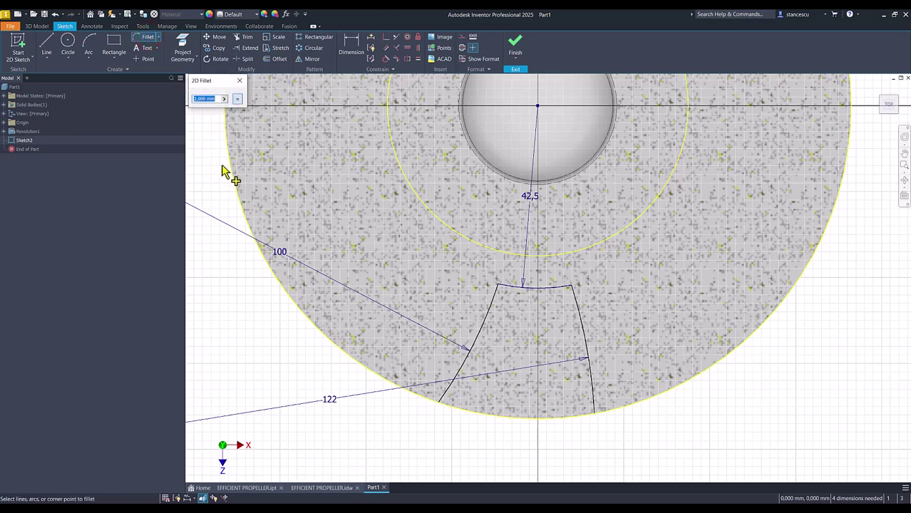
{"action": "left_click", "coordinate": [491, 307]}
{"action": "left_click", "coordinate": [515, 288]}
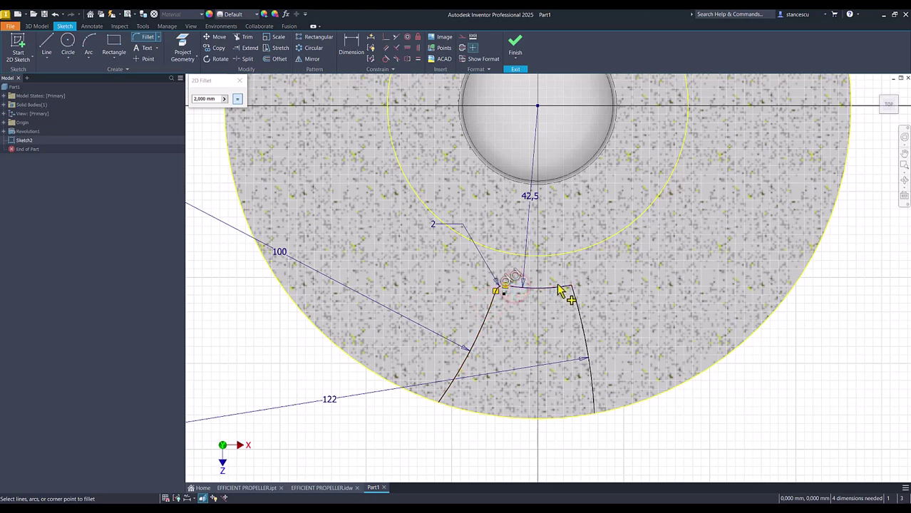
{"action": "left_click", "coordinate": [560, 289]}
{"action": "left_click", "coordinate": [579, 310]}
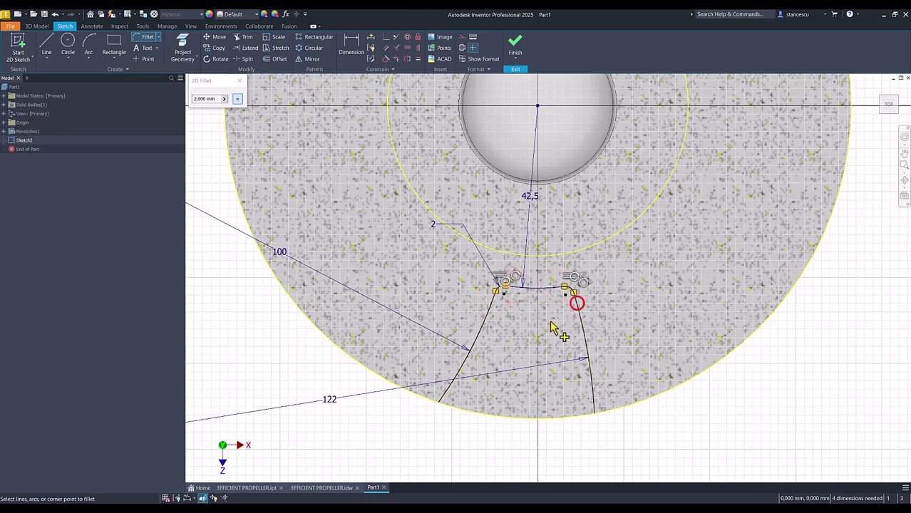
{"action": "key", "text": "Escape"}
Step: Vertically align the blade's top midpoint under the hub centre point
{"action": "left_click", "coordinate": [396, 60]}
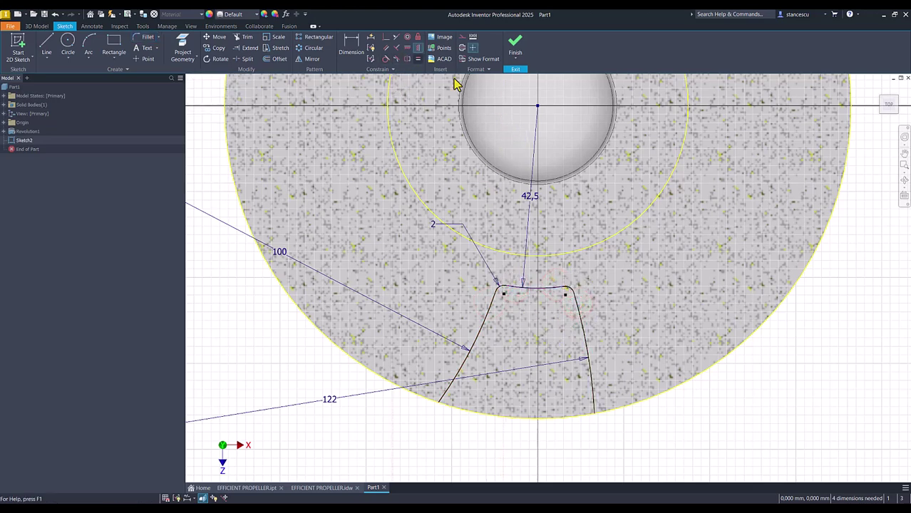
{"action": "left_click", "coordinate": [537, 107]}
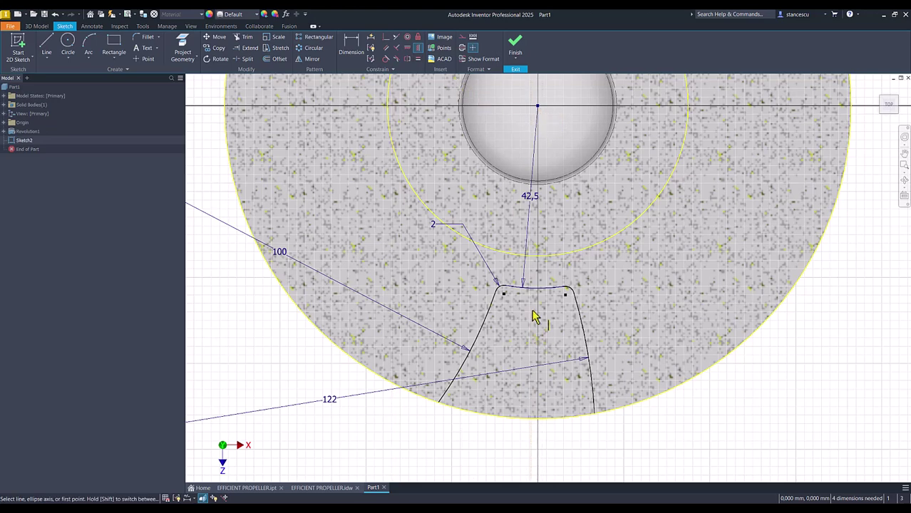
{"action": "left_click", "coordinate": [535, 288]}
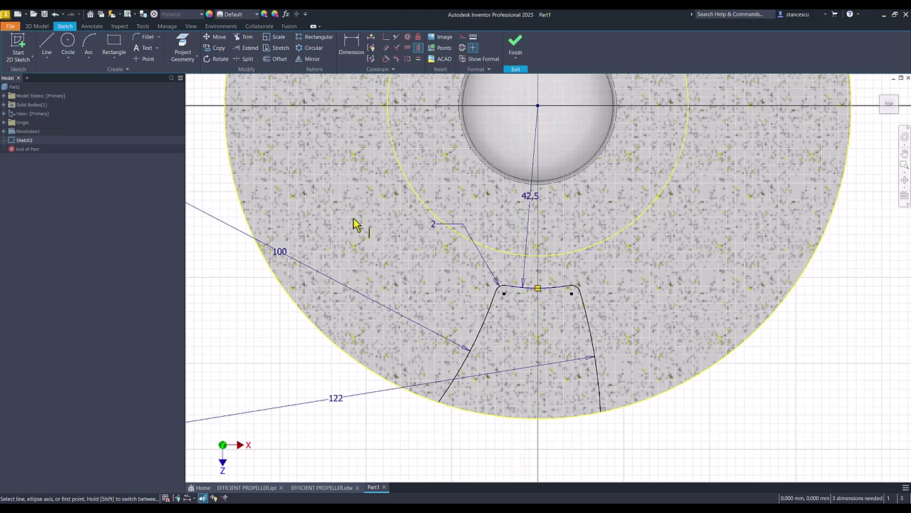
Step: Draw a three-point bottom arc along the rim and align it vertically under the top midpoint
{"action": "left_click", "coordinate": [88, 45]}
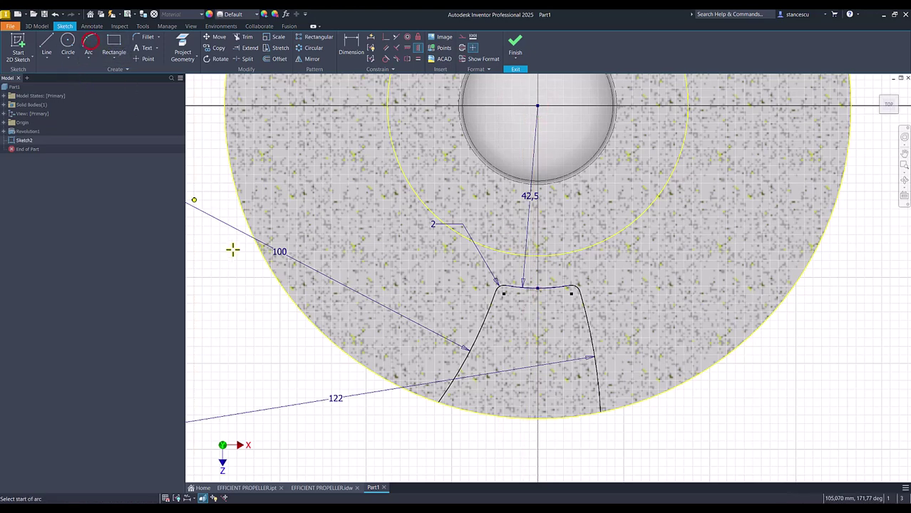
{"action": "left_click", "coordinate": [438, 403]}
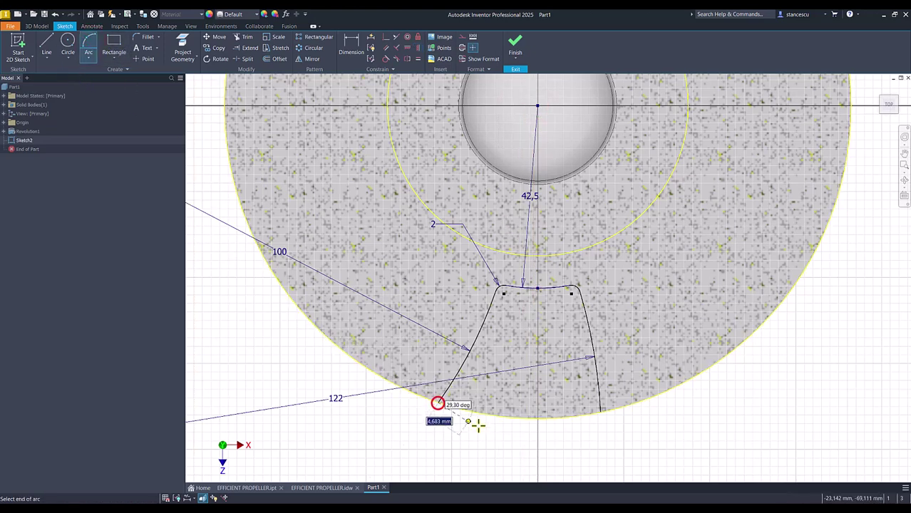
{"action": "left_click", "coordinate": [600, 413]}
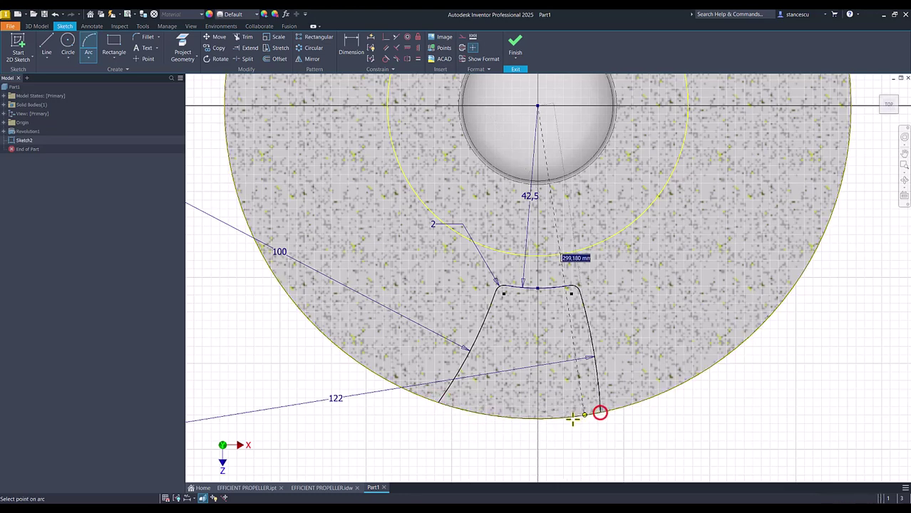
{"action": "left_click", "coordinate": [509, 419]}
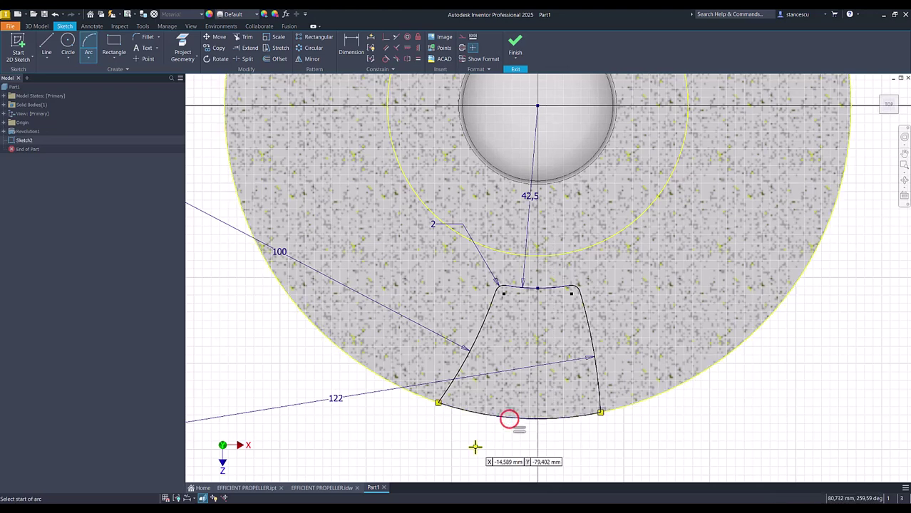
{"action": "left_click", "coordinate": [420, 56]}
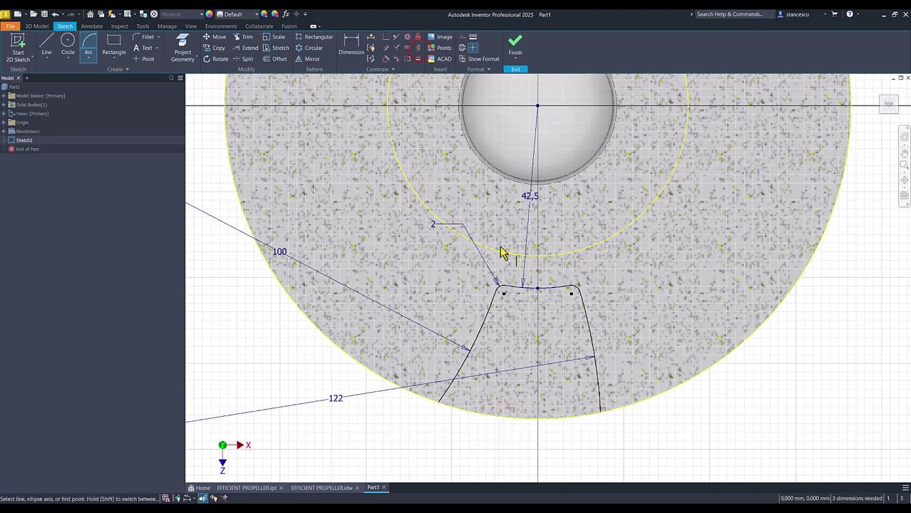
{"action": "left_click", "coordinate": [538, 290]}
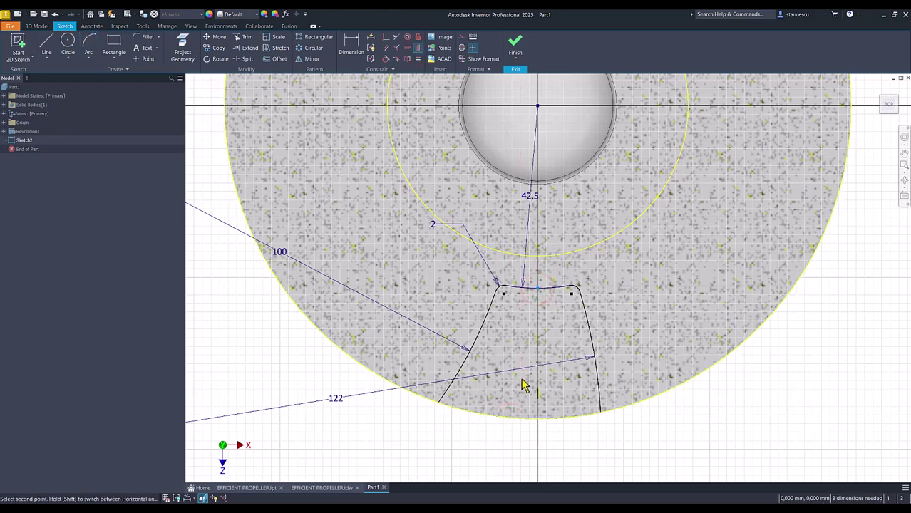
{"action": "left_click", "coordinate": [519, 419]}
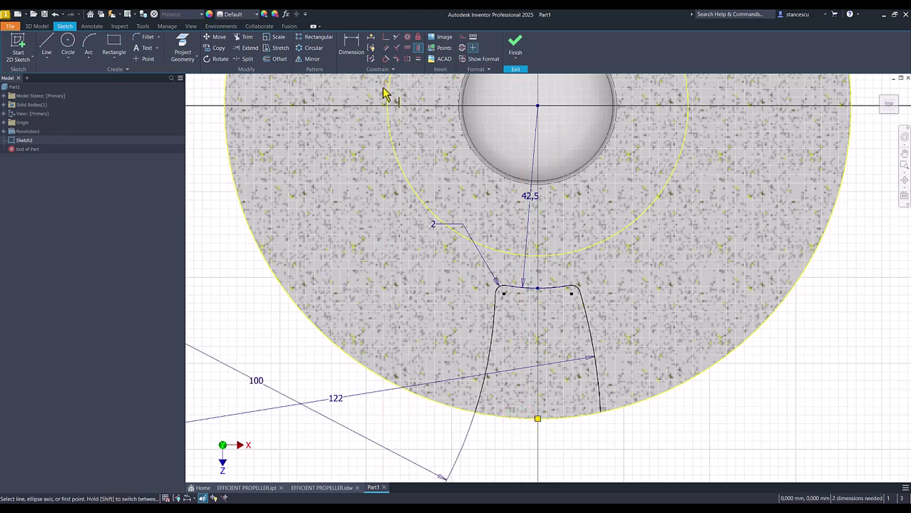
Step: Dimension the blade's top width as 4,5 and bottom width as 15,8, then finish Sketch2
{"action": "left_click", "coordinate": [348, 41]}
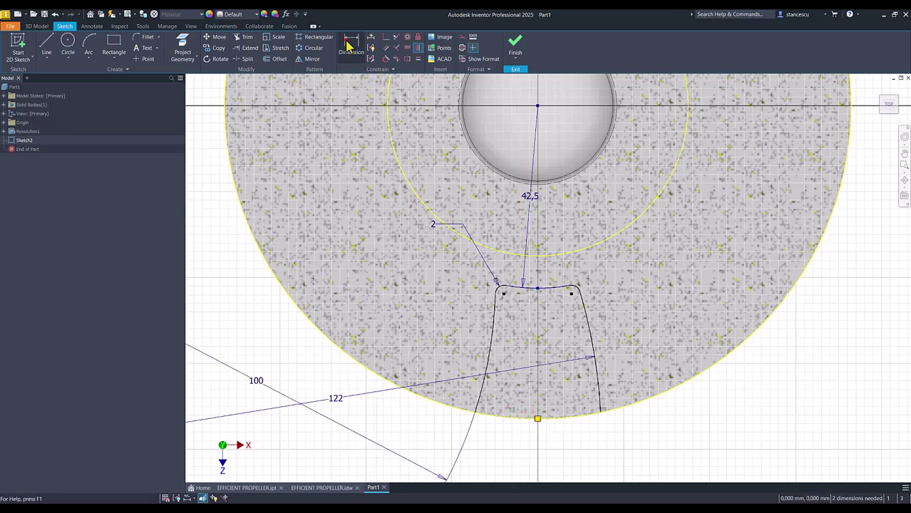
{"action": "left_click", "coordinate": [505, 288]}
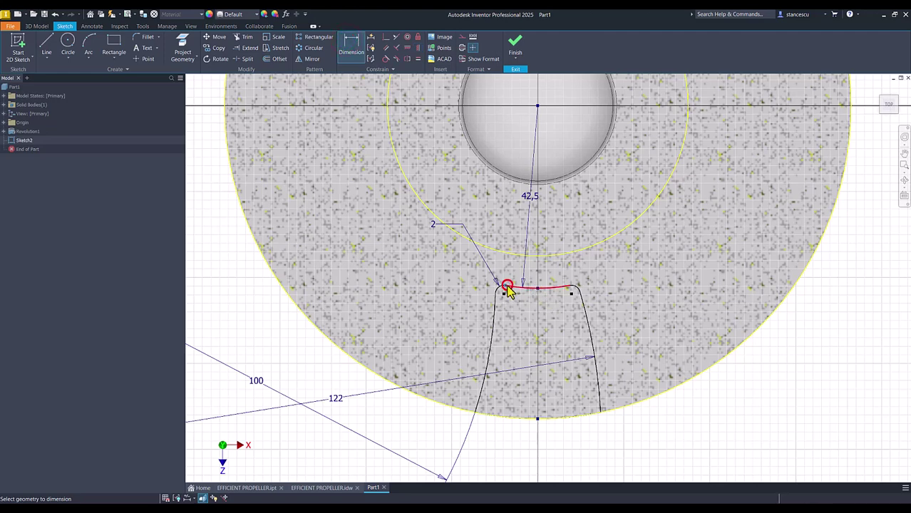
{"action": "left_click", "coordinate": [569, 289]}
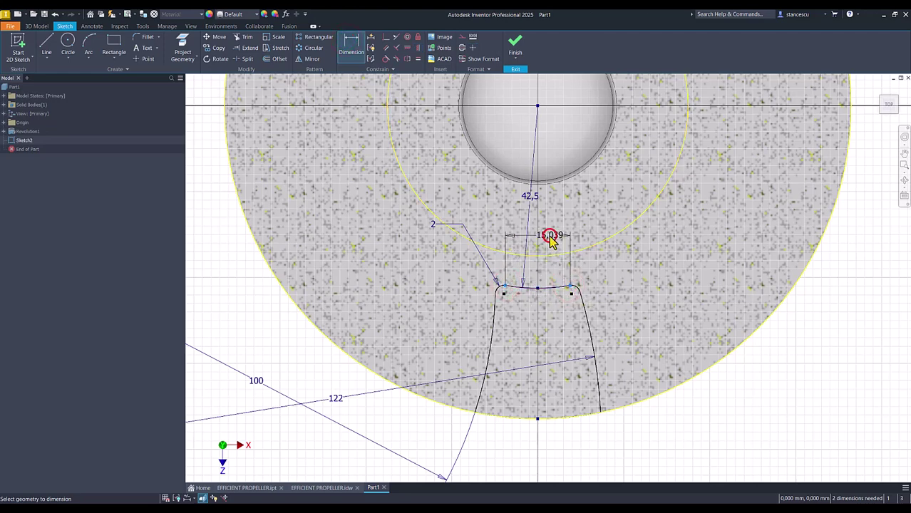
{"action": "left_click", "coordinate": [550, 241]}
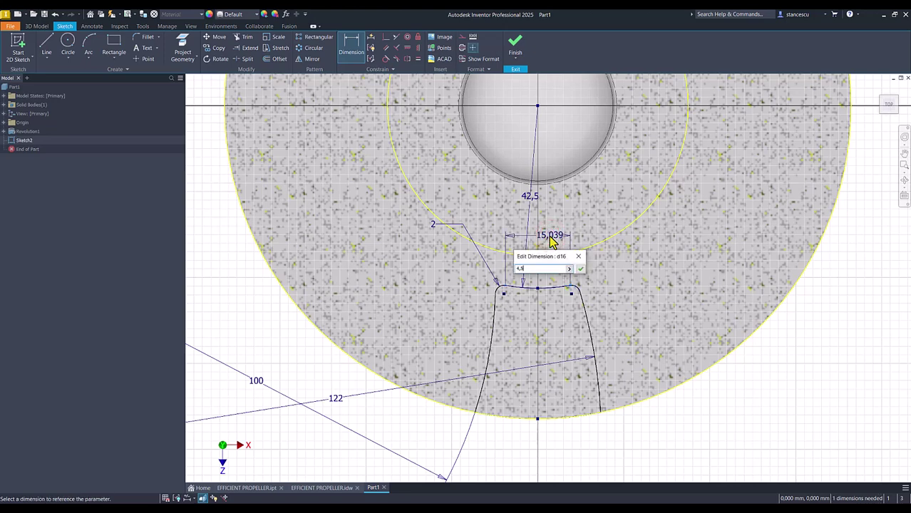
{"action": "key", "text": "Return"}
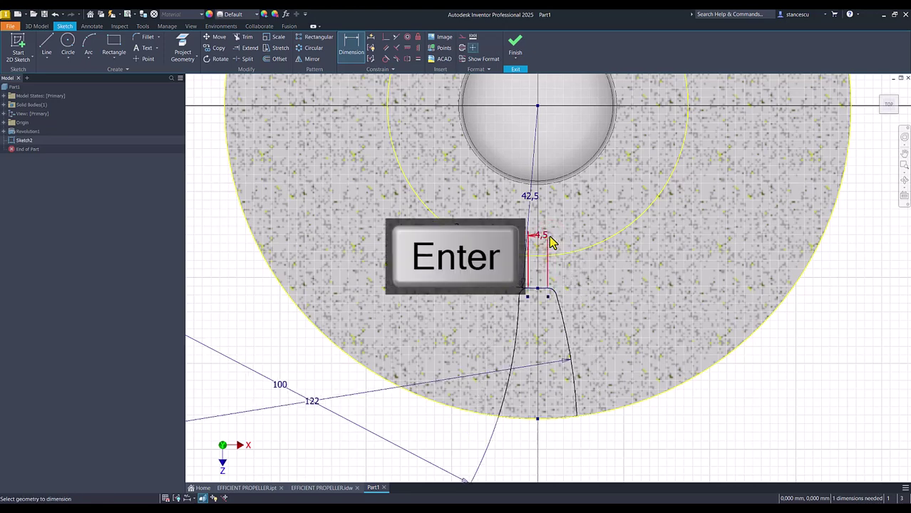
{"action": "left_click", "coordinate": [497, 418]}
{"action": "left_click", "coordinate": [577, 419]}
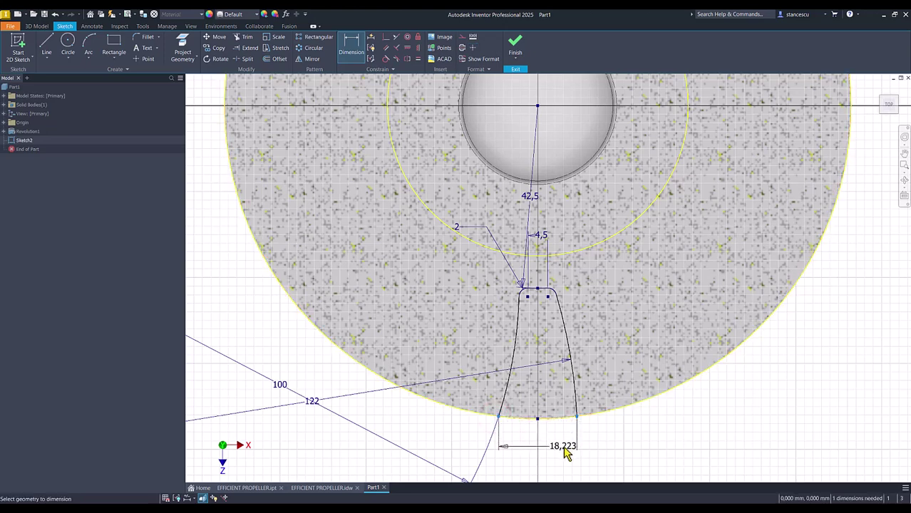
{"action": "left_click", "coordinate": [563, 448]}
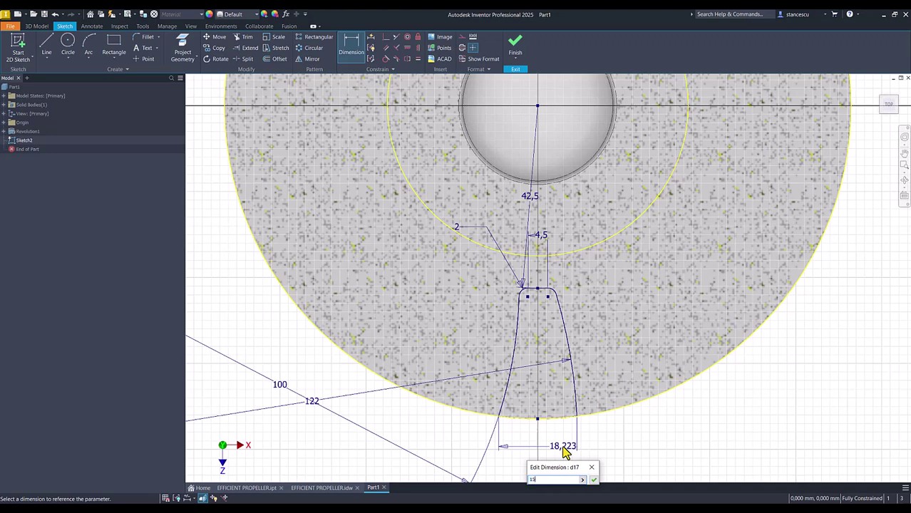
{"action": "key", "text": "Return"}
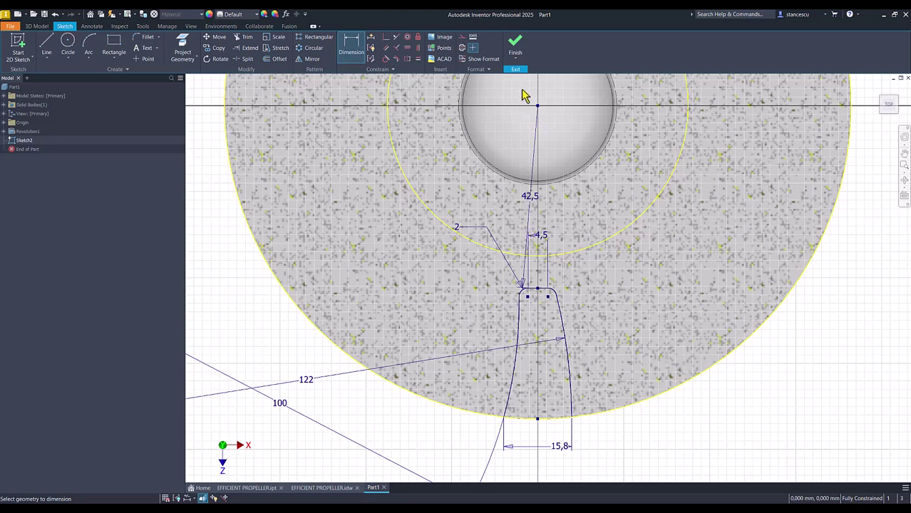
{"action": "left_click", "coordinate": [516, 47]}
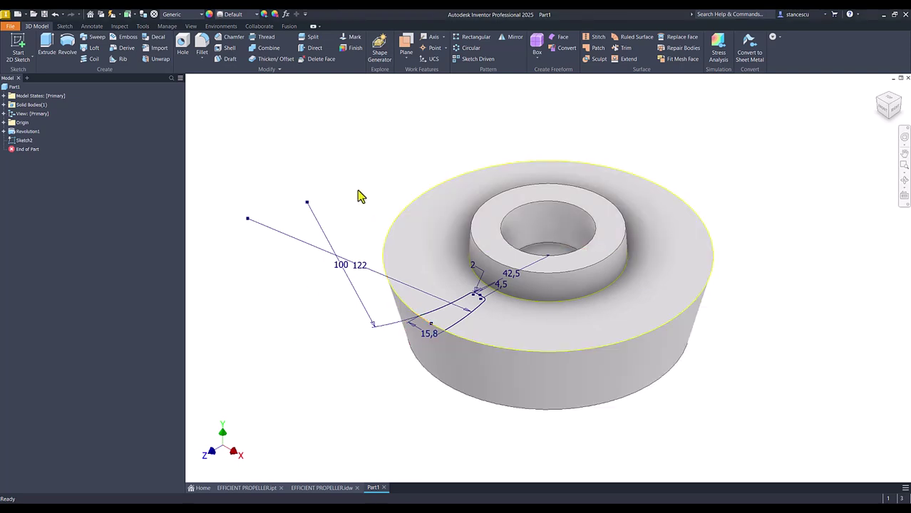
Step: Select the hub's top face and zoom out slightly
{"action": "left_click", "coordinate": [437, 319]}
{"action": "scroll", "coordinate": [342, 326], "scroll_direction": "down", "scroll_amount": 1}
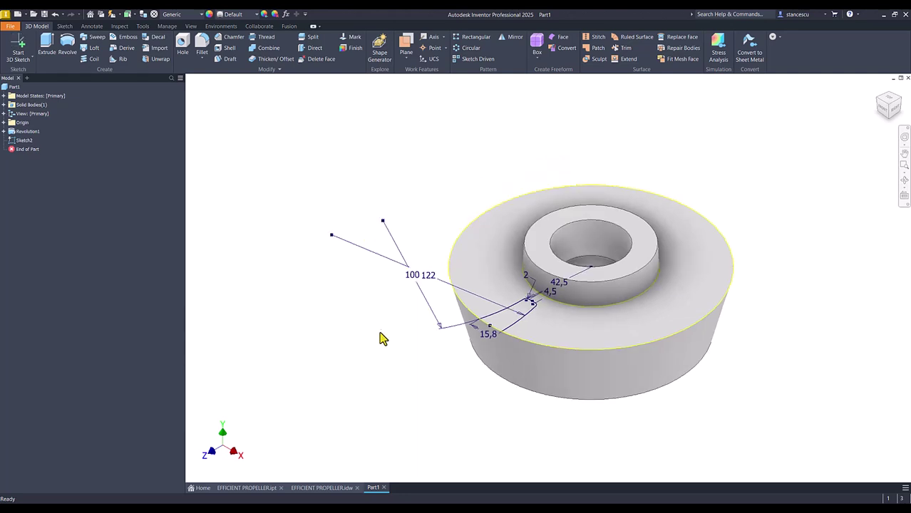
Step: Review the EFFICIENT PROPELLER.idw drawing, then switch back to the Part1 model
{"action": "left_click", "coordinate": [331, 488]}
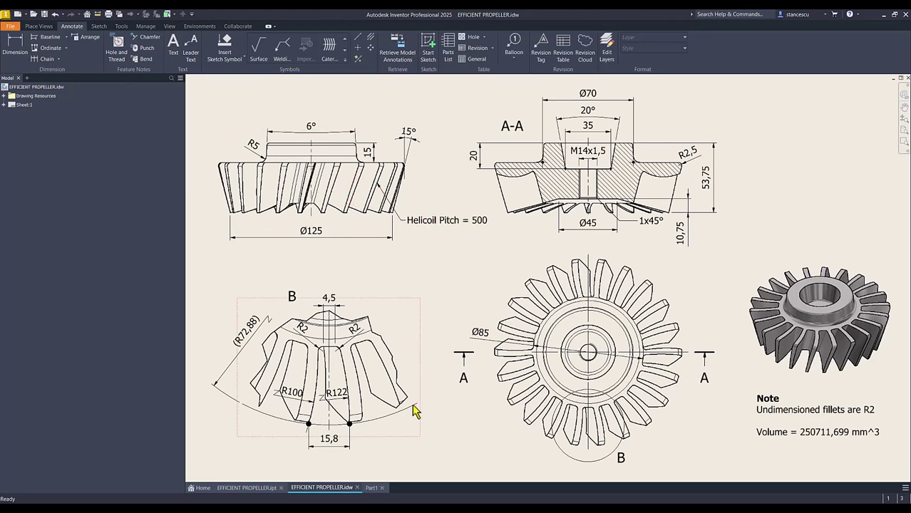
{"action": "left_click", "coordinate": [371, 488]}
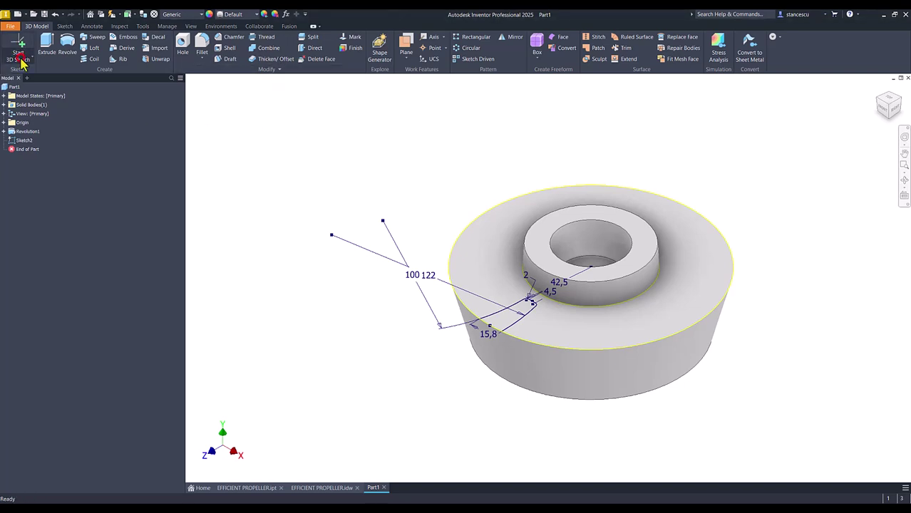
Step: Create a 3D sketch and start a Helical Curve with Spiral definition
{"action": "left_click", "coordinate": [20, 59]}
{"action": "left_click", "coordinate": [32, 93]}
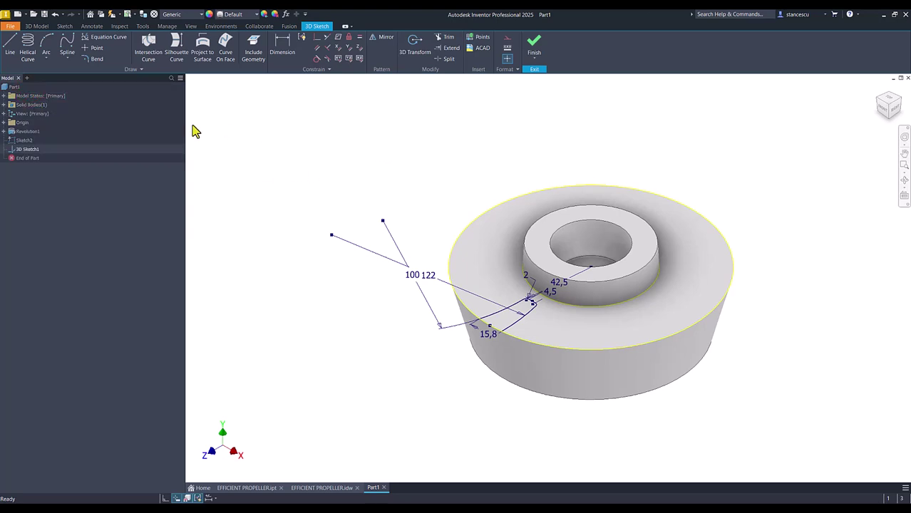
{"action": "left_click", "coordinate": [29, 44]}
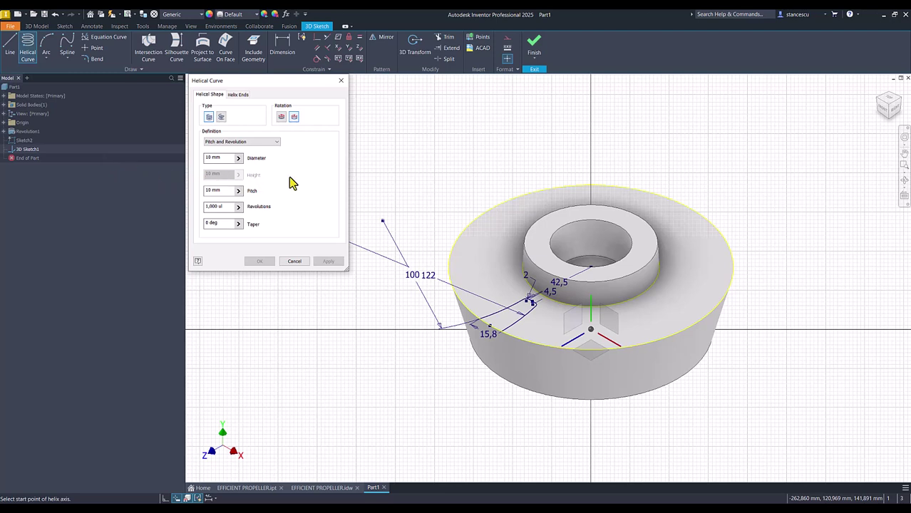
{"action": "left_click", "coordinate": [262, 142]}
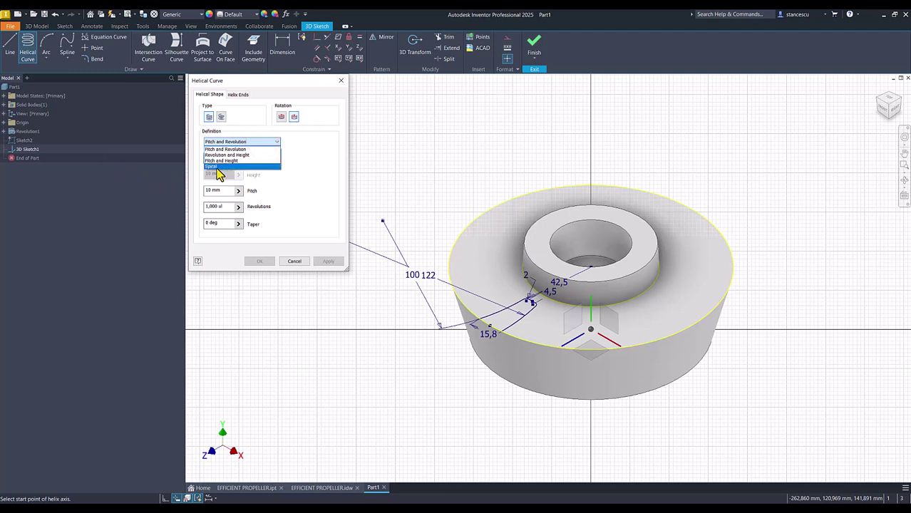
{"action": "left_click", "coordinate": [214, 166]}
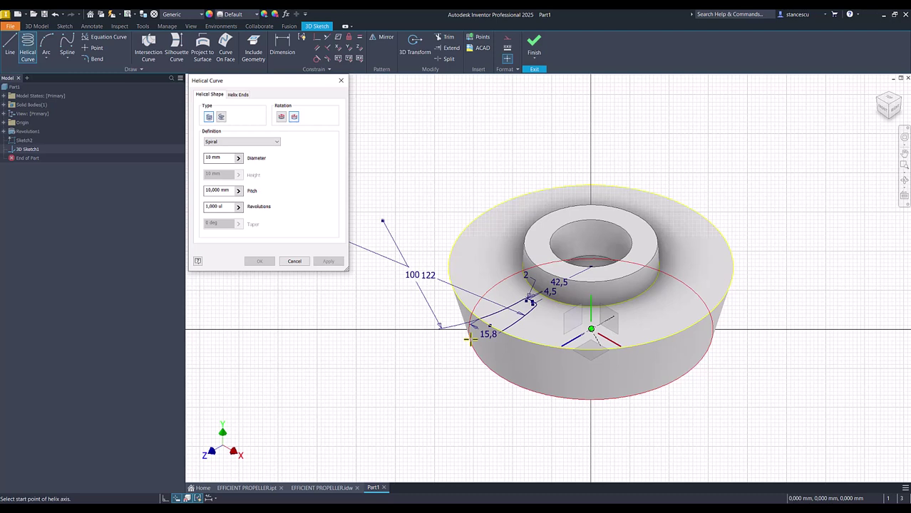
Step: Place the spiral's axis at the hub centre with diameter 125, pitch 500 and 0,1 revolutions
{"action": "left_click", "coordinate": [471, 339]}
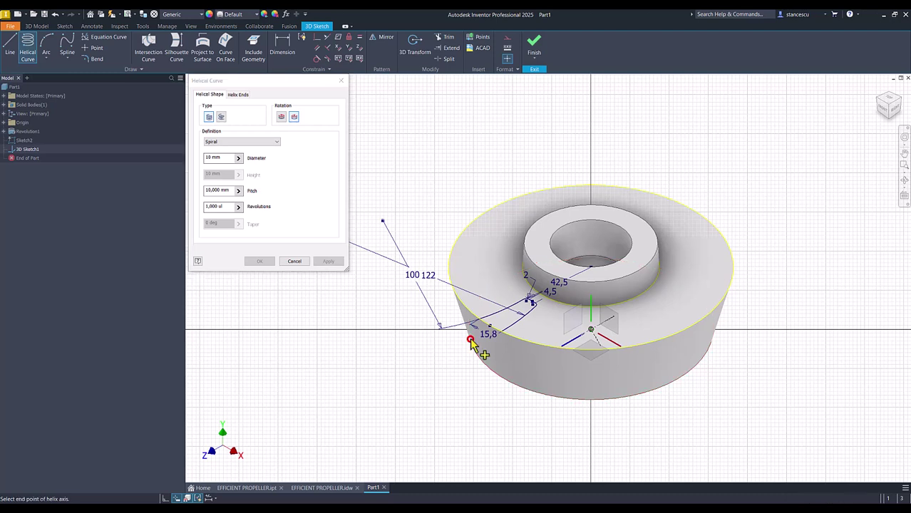
{"action": "left_click", "coordinate": [590, 305]}
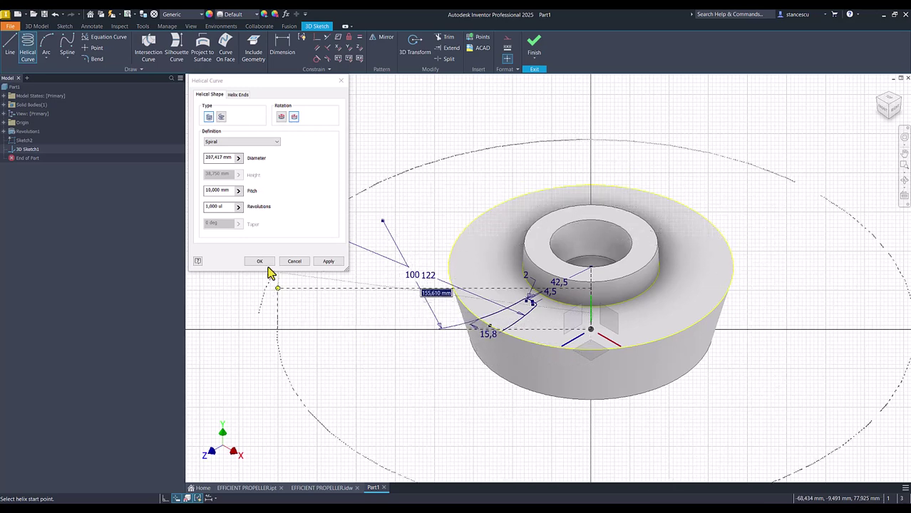
{"action": "left_click", "coordinate": [231, 158]}
{"action": "type", "text": "1"}
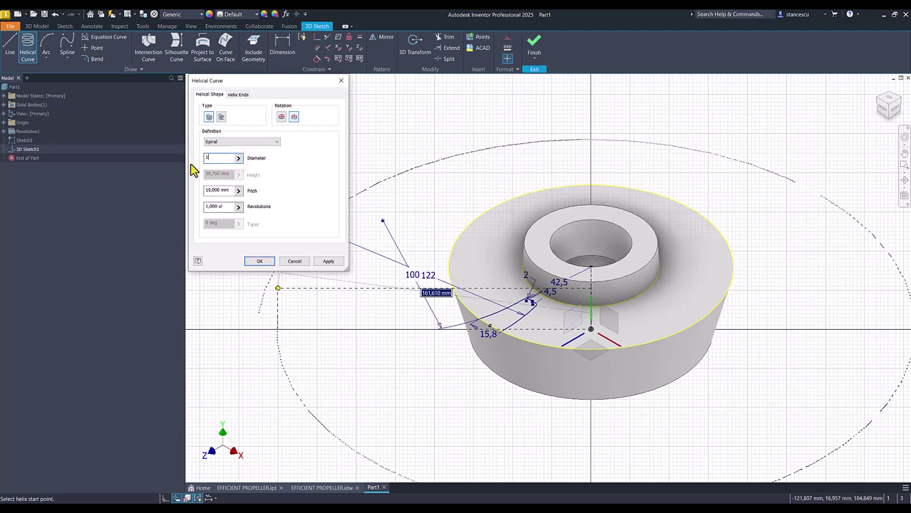
{"action": "type", "text": "25"}
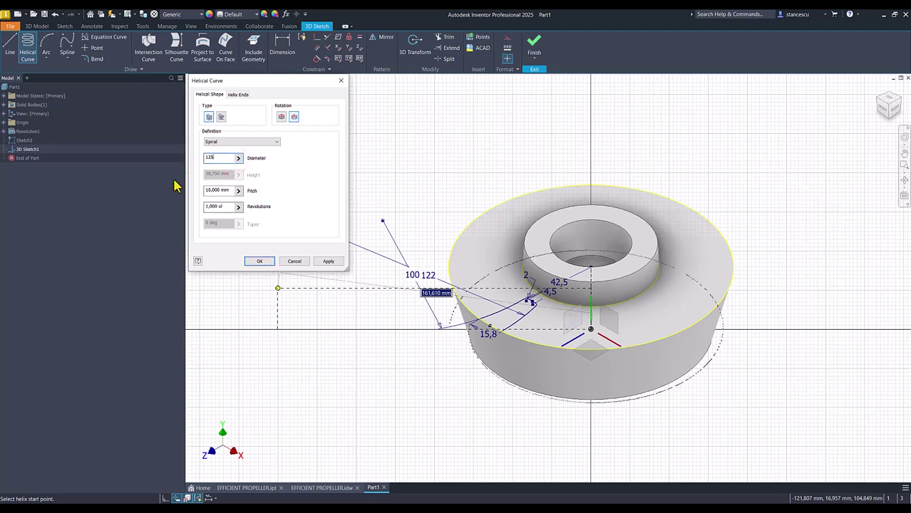
{"action": "left_click", "coordinate": [231, 190]}
{"action": "type", "text": "500"}
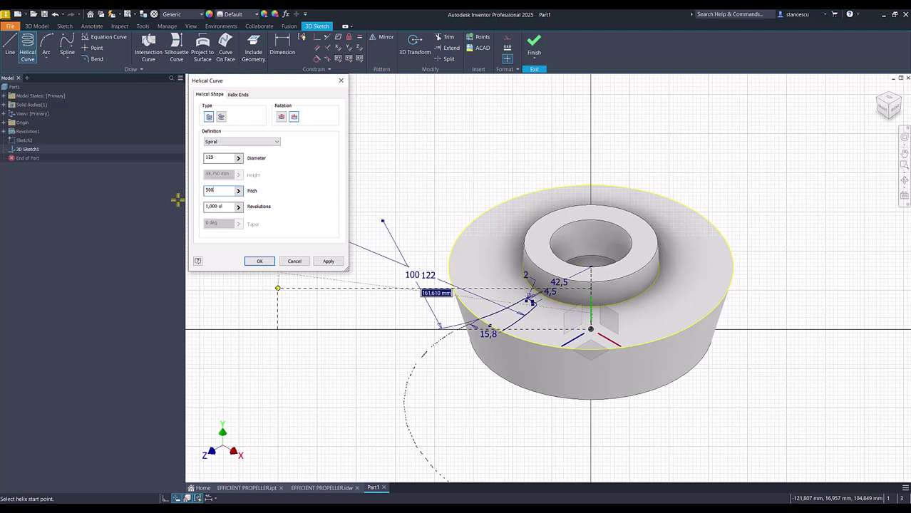
{"action": "left_click", "coordinate": [223, 206]}
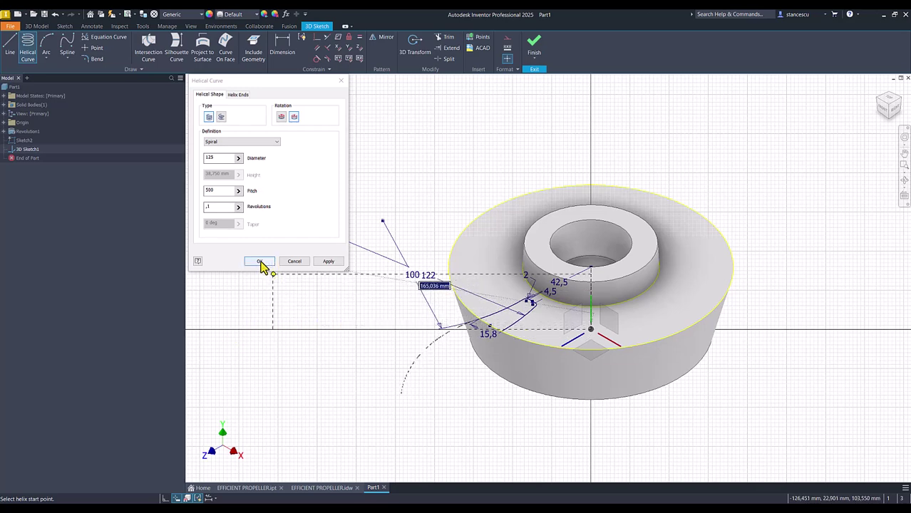
{"action": "left_click", "coordinate": [259, 261]}
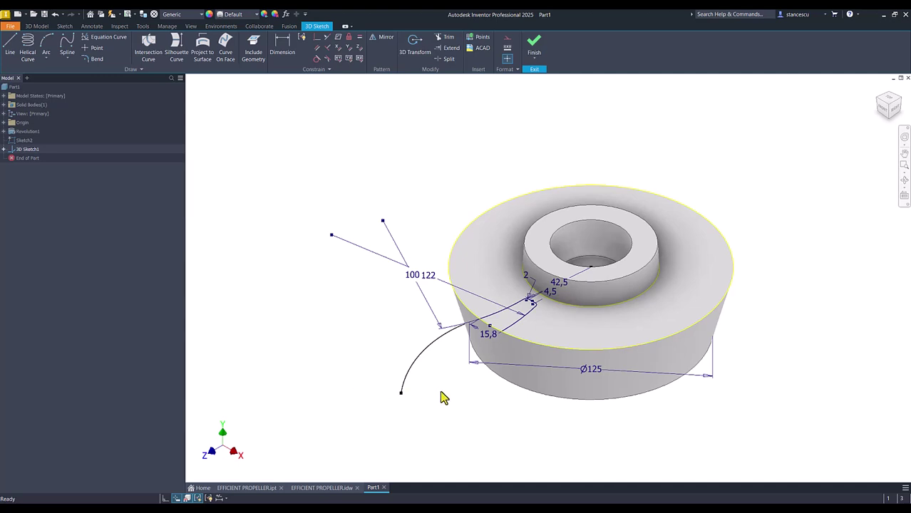
Step: Constrain the spiral arc's endpoint onto the Origin YZ Plane
{"action": "middle_click_drag", "start_coordinate": [441, 397], "coordinate": [415, 401], "text": "shift"}
{"action": "key", "text": "F6"}
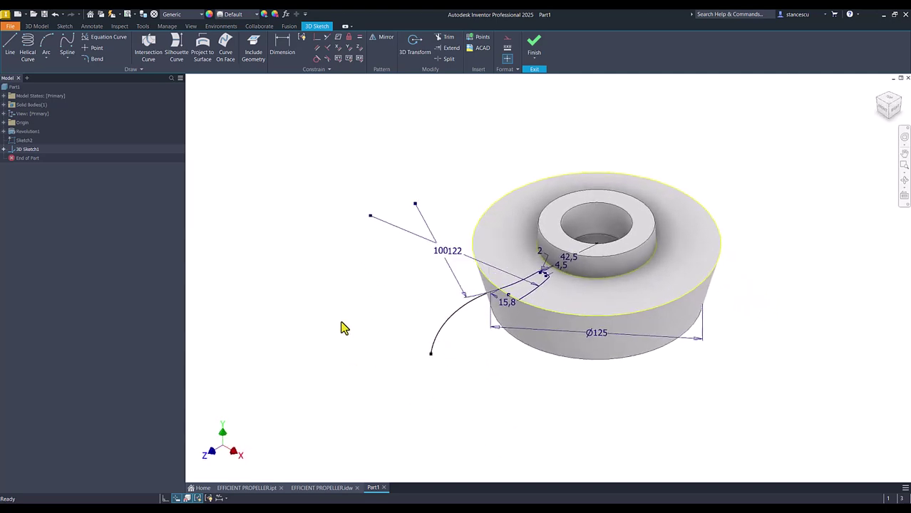
{"action": "middle_click_drag", "start_coordinate": [343, 340], "coordinate": [485, 316], "text": "shift"}
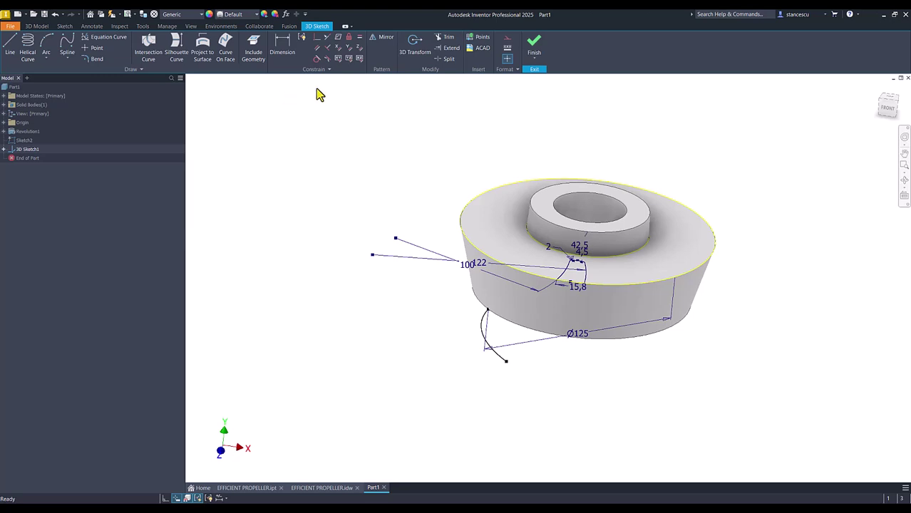
{"action": "left_click", "coordinate": [318, 38]}
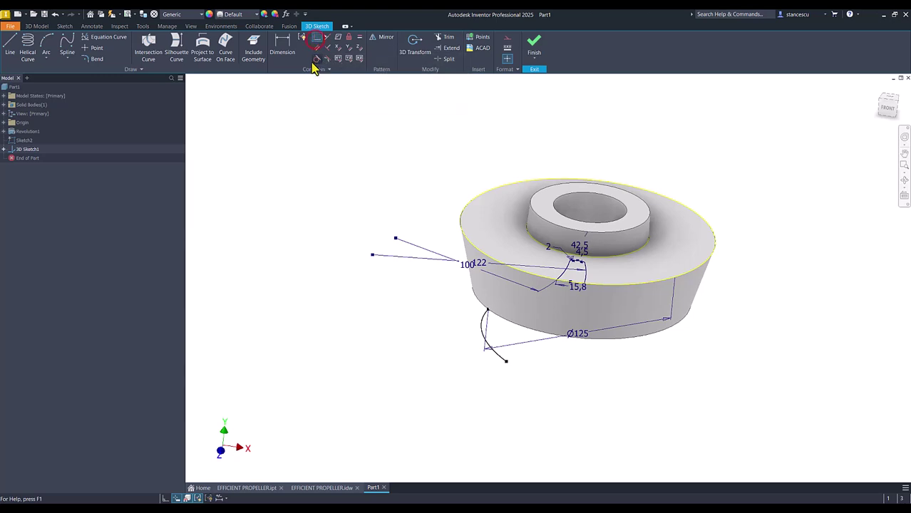
{"action": "left_click", "coordinate": [487, 313]}
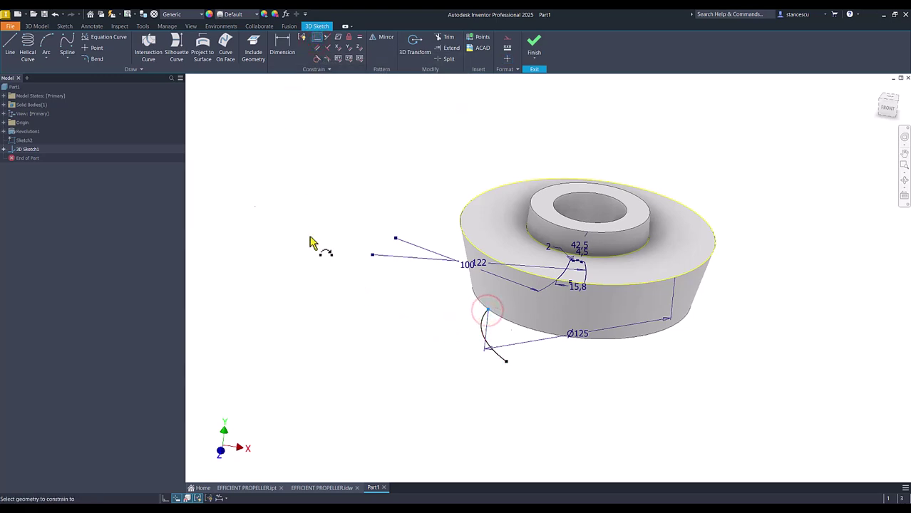
{"action": "left_click", "coordinate": [5, 133]}
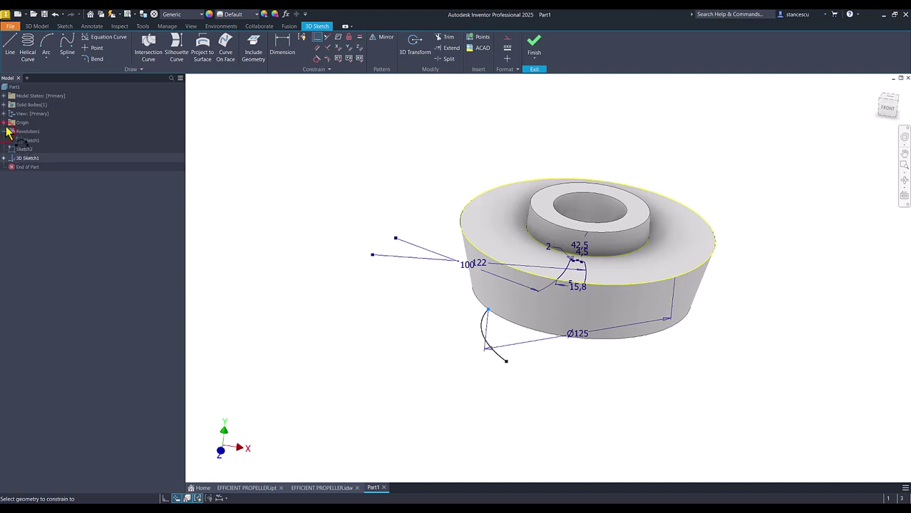
{"action": "left_click", "coordinate": [5, 131]}
{"action": "left_click", "coordinate": [5, 124]}
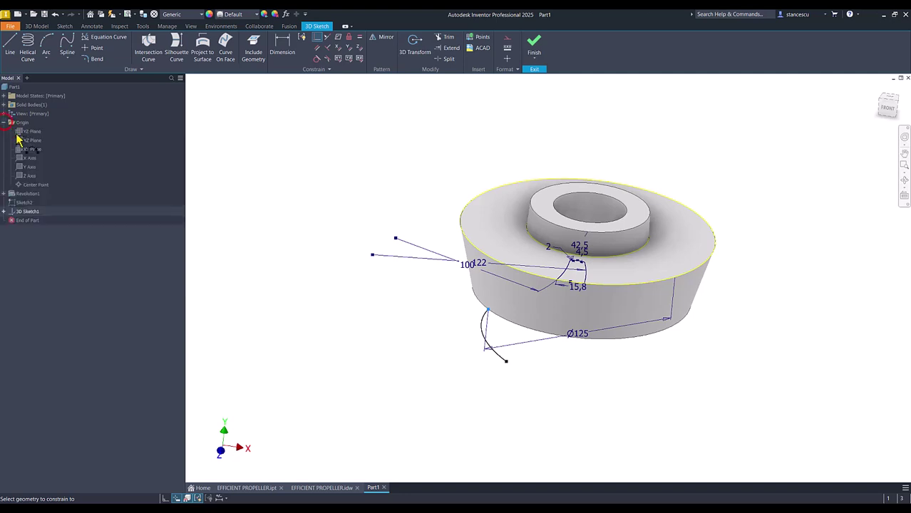
{"action": "left_click", "coordinate": [23, 137]}
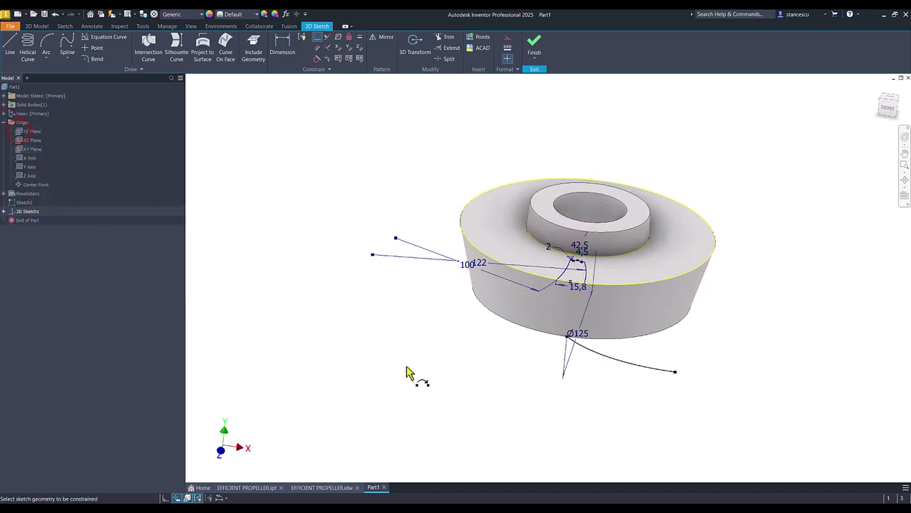
Step: Inspect the constrained arc, return to the Home view and finish 3D Sketch1
{"action": "mouse_move", "coordinate": [574, 347]}
{"action": "middle_mouse_down", "text": "shift"}
{"action": "mouse_move", "coordinate": [531, 347]}
{"action": "mouse_move", "coordinate": [534, 356]}
{"action": "mouse_move", "coordinate": [549, 297]}
{"action": "mouse_move", "coordinate": [581, 282]}
{"action": "middle_mouse_up", "text": "shift"}
{"action": "middle_click_drag", "start_coordinate": [570, 338], "coordinate": [589, 341], "text": "shift"}
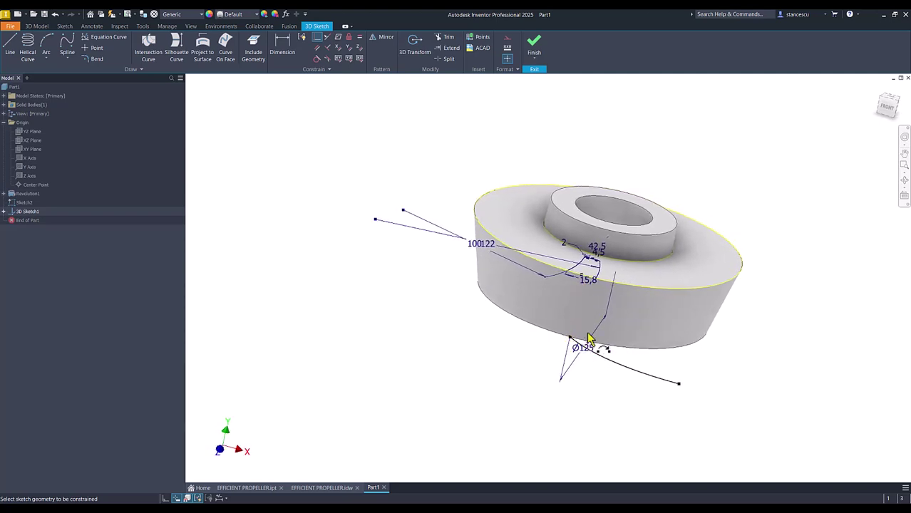
{"action": "middle_click_drag", "start_coordinate": [407, 356], "coordinate": [401, 355], "text": "shift"}
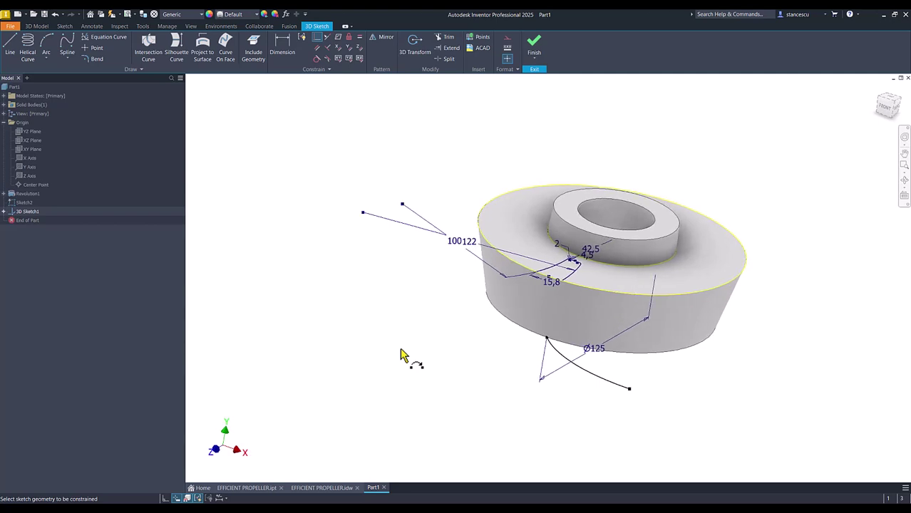
{"action": "key", "text": "F6"}
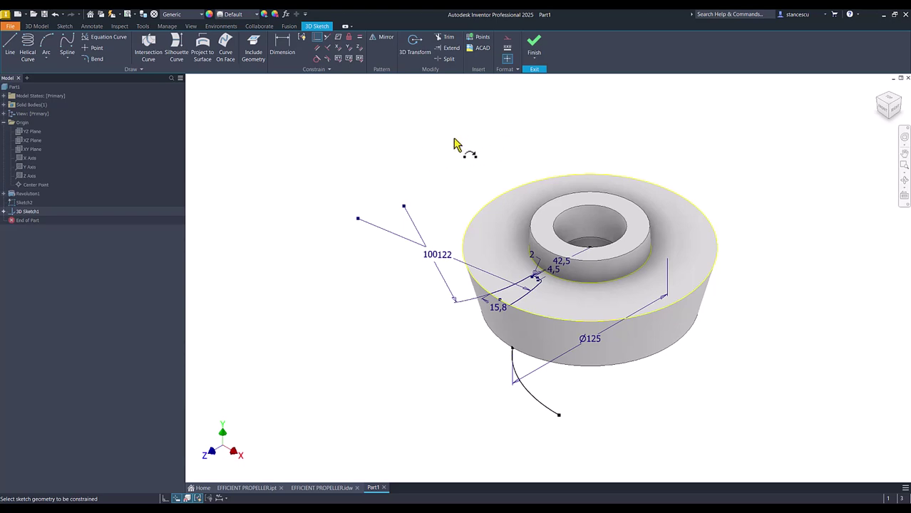
{"action": "left_click", "coordinate": [534, 54]}
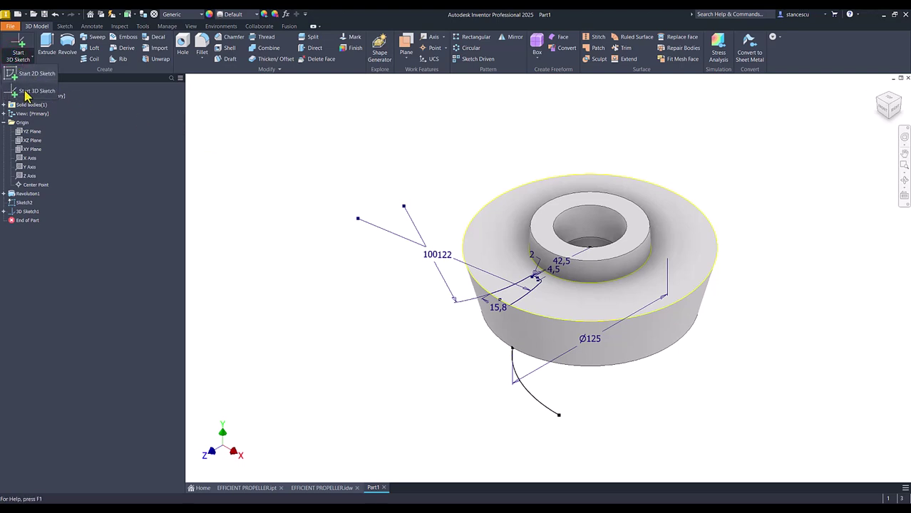
Step: In a new 3D sketch, project the spiral arc onto the conical face along the Y Axis
{"action": "left_click", "coordinate": [27, 90]}
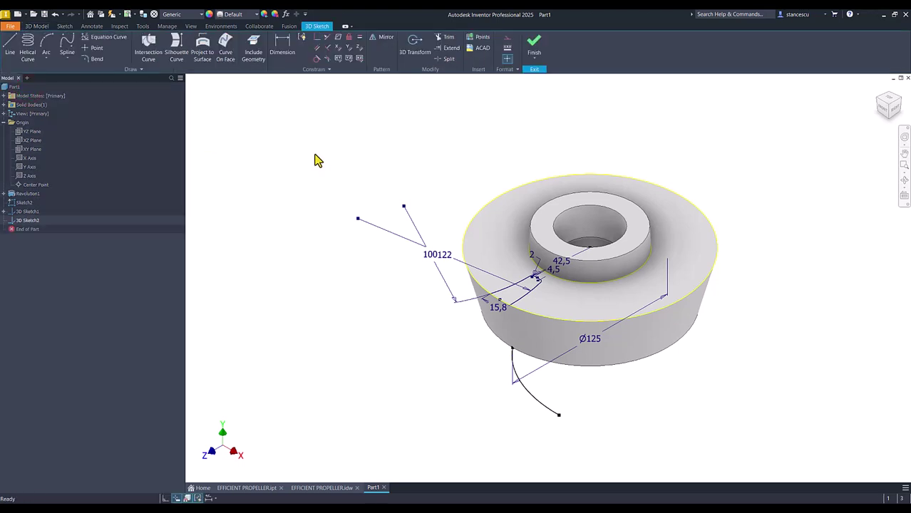
{"action": "left_click", "coordinate": [203, 48]}
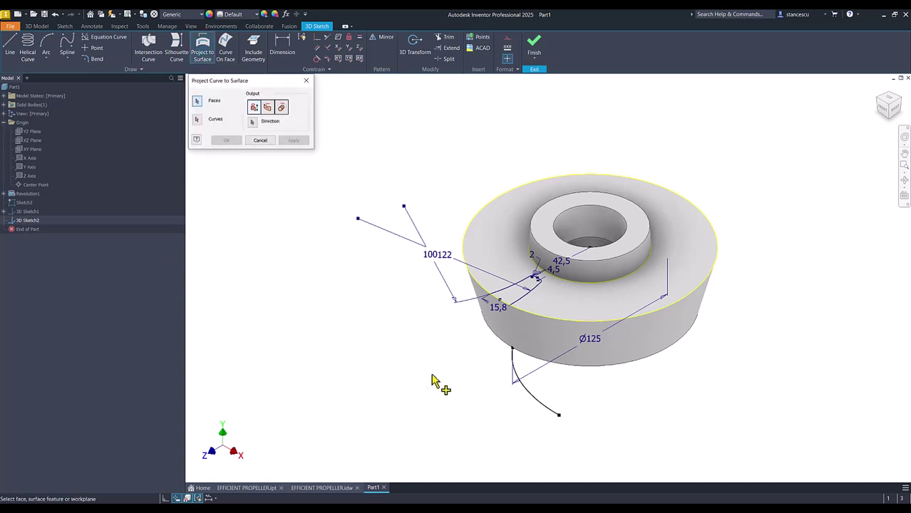
{"action": "left_click", "coordinate": [521, 330]}
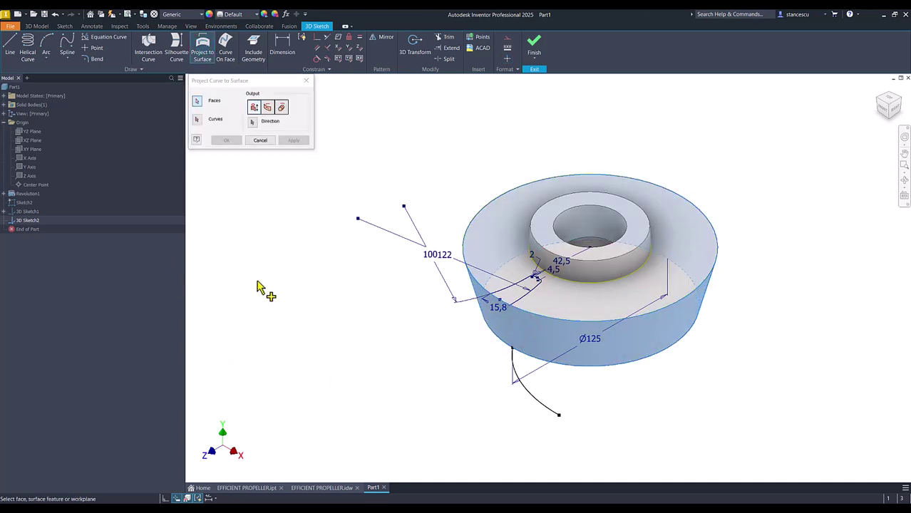
{"action": "left_click", "coordinate": [197, 120]}
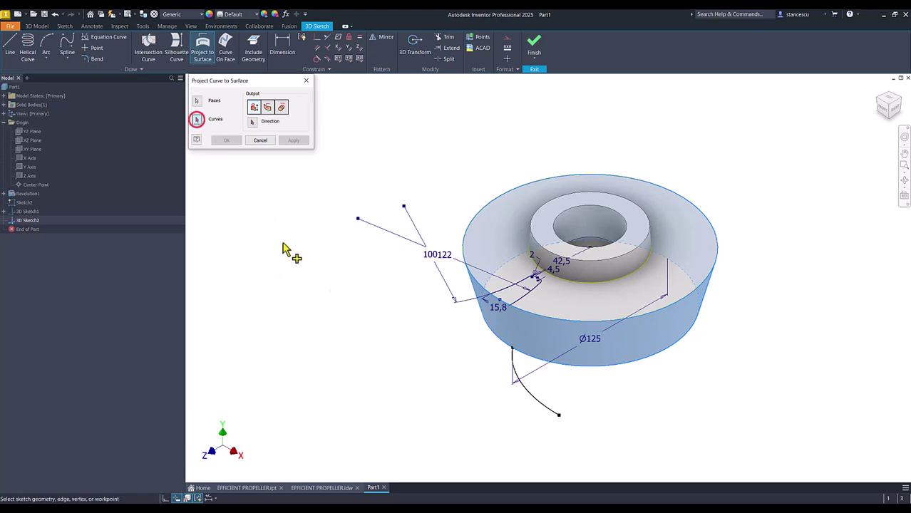
{"action": "left_click", "coordinate": [545, 411]}
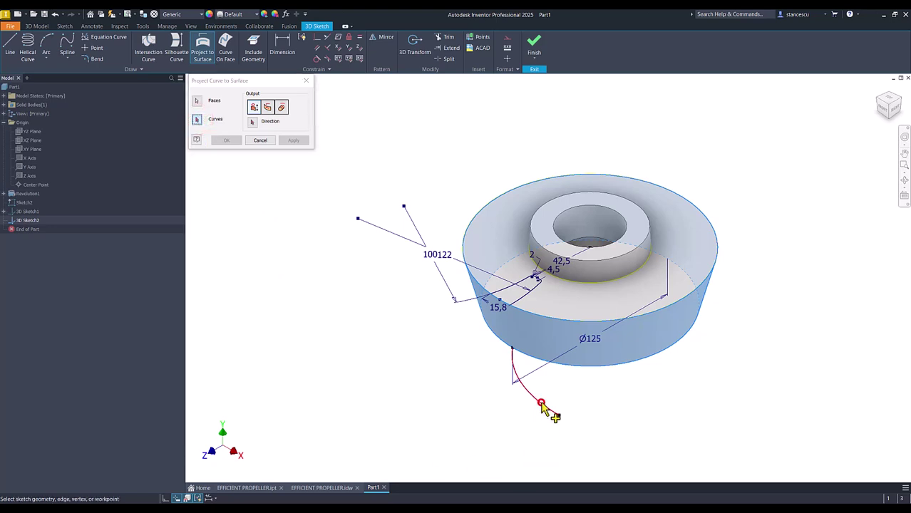
{"action": "left_click", "coordinate": [252, 121]}
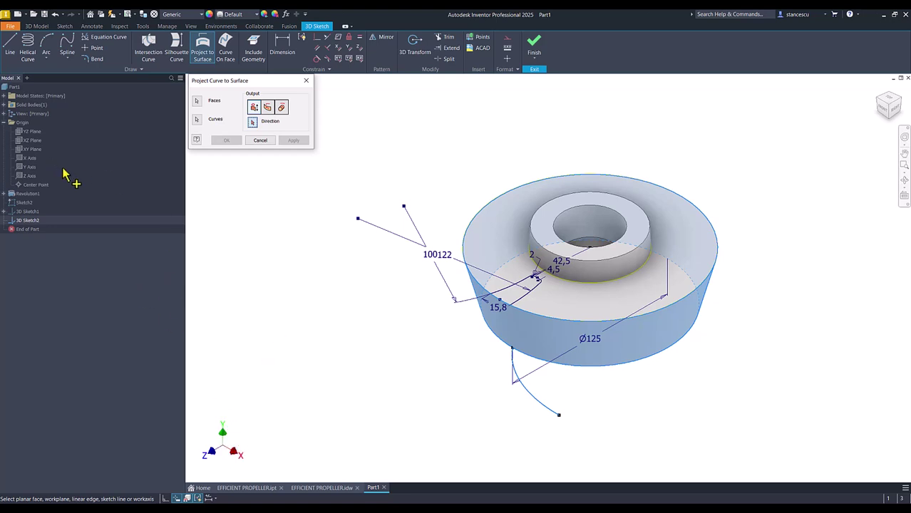
{"action": "left_click", "coordinate": [30, 169]}
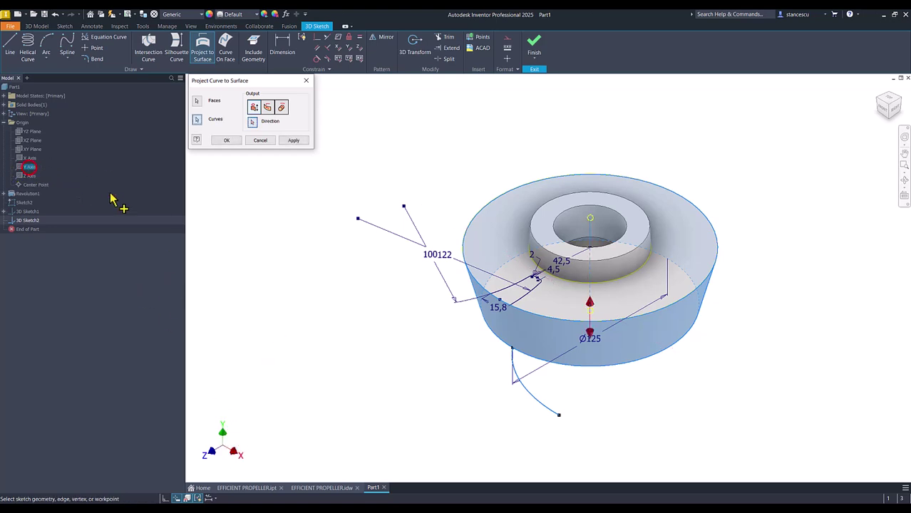
Step: Confirm the projection onto the conical face and check the projected curve
{"action": "left_click", "coordinate": [228, 140]}
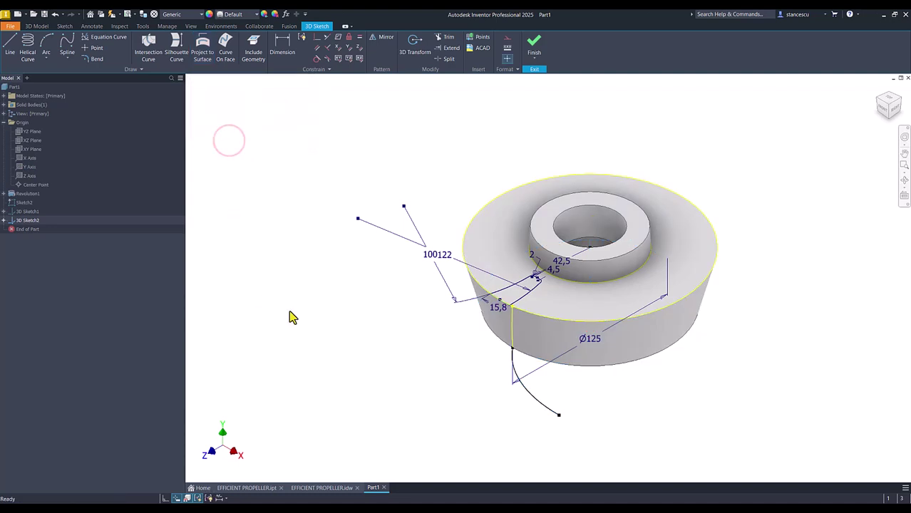
{"action": "mouse_move", "coordinate": [300, 325]}
{"action": "middle_mouse_down", "text": "shift"}
{"action": "mouse_move", "coordinate": [398, 368]}
{"action": "mouse_move", "coordinate": [511, 386]}
{"action": "mouse_move", "coordinate": [563, 368]}
{"action": "mouse_move", "coordinate": [577, 345]}
{"action": "middle_mouse_up", "text": "shift"}
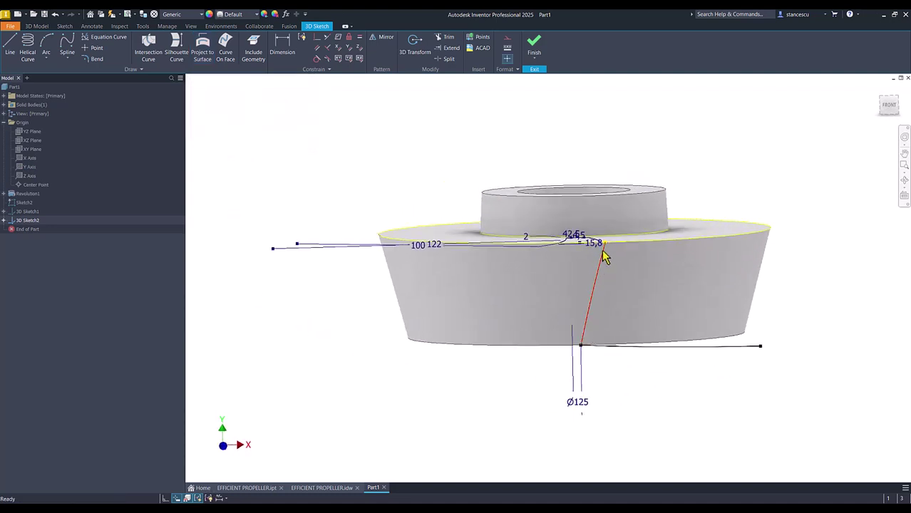
{"action": "middle_click_drag", "start_coordinate": [606, 255], "coordinate": [572, 338], "text": "shift"}
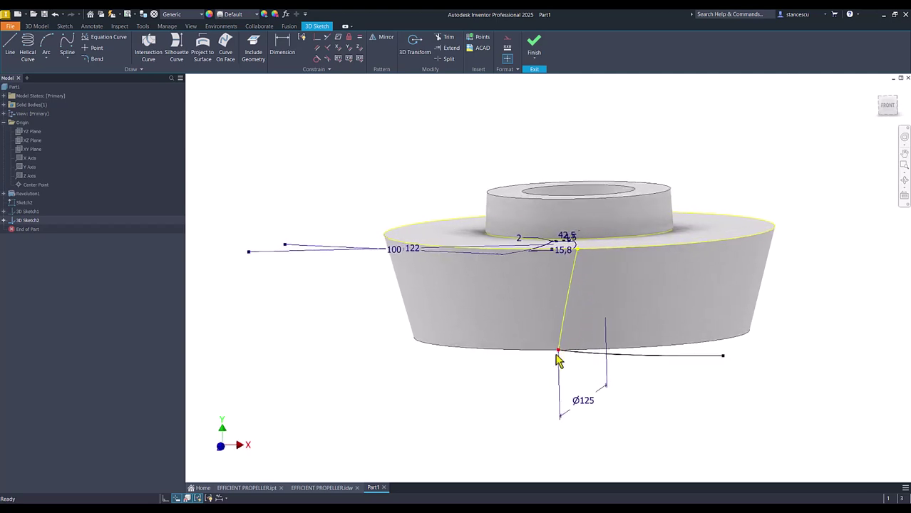
{"action": "middle_click_drag", "start_coordinate": [543, 377], "coordinate": [571, 299], "text": "shift"}
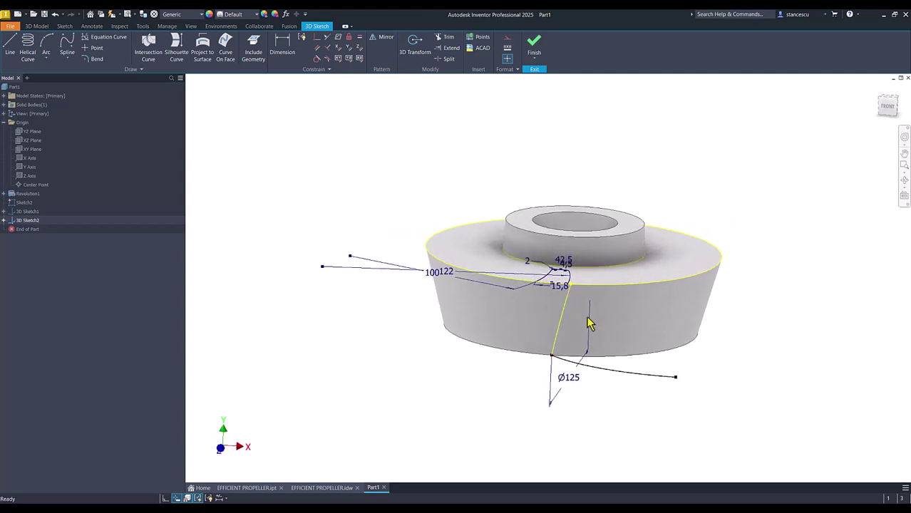
{"action": "middle_click_drag", "start_coordinate": [526, 335], "coordinate": [358, 337], "text": "shift"}
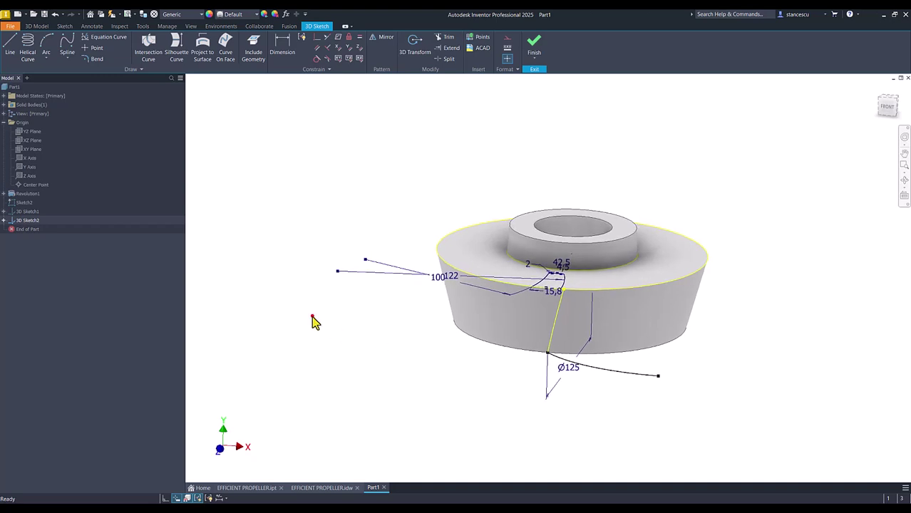
Step: Turn off 3D Sketch1's visibility, return to Home view and finish 3D Sketch2
{"action": "key", "text": "Escape"}
{"action": "left_click", "coordinate": [14, 212]}
{"action": "right_click", "coordinate": [14, 213]}
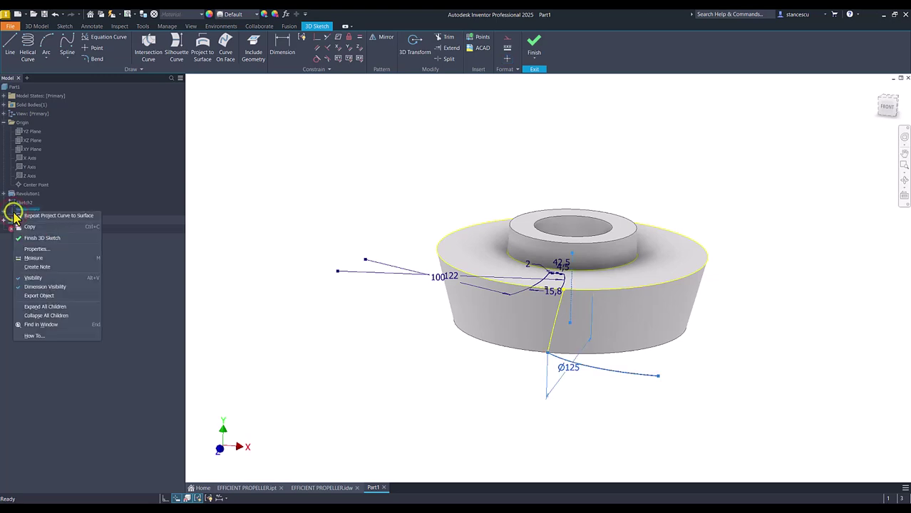
{"action": "left_click", "coordinate": [32, 278]}
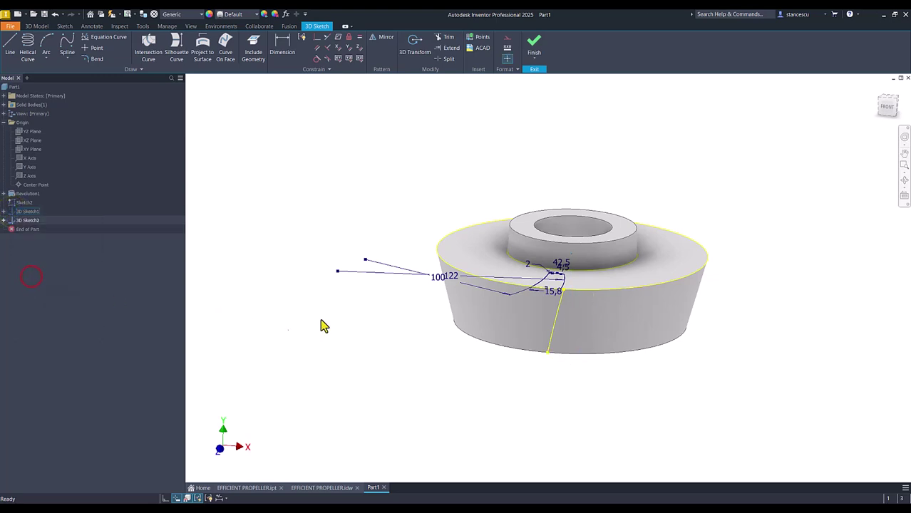
{"action": "mouse_move", "coordinate": [323, 325]}
{"action": "middle_mouse_down", "text": "shift"}
{"action": "mouse_move", "coordinate": [309, 326]}
{"action": "mouse_move", "coordinate": [322, 256]}
{"action": "mouse_move", "coordinate": [243, 197]}
{"action": "middle_mouse_up", "text": "shift"}
{"action": "key", "text": "F6"}
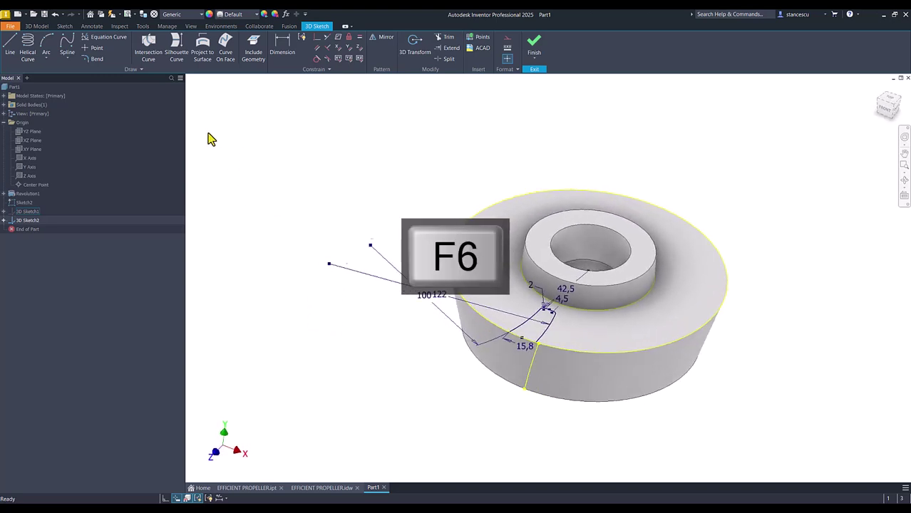
{"action": "left_click", "coordinate": [534, 48]}
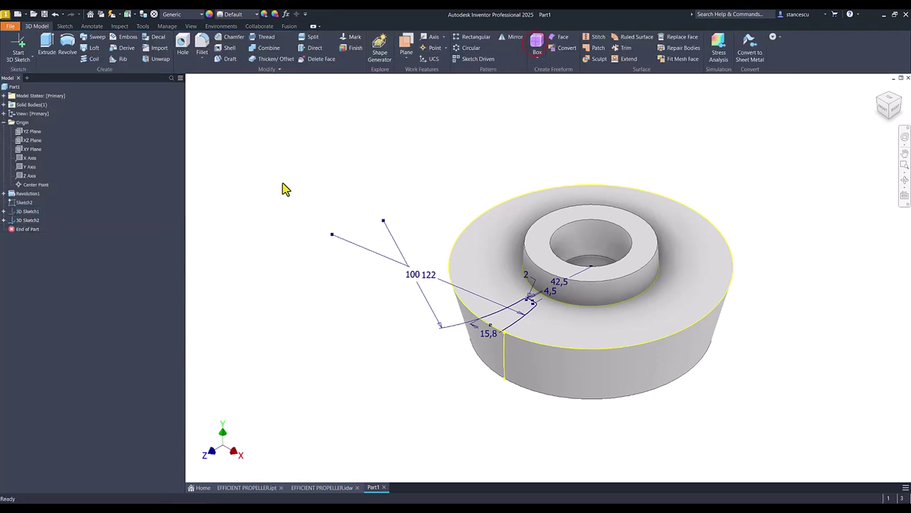
Step: Sweep the blade profile along the vertical sketch line as a Cut to create Sweep1
{"action": "left_click", "coordinate": [98, 41]}
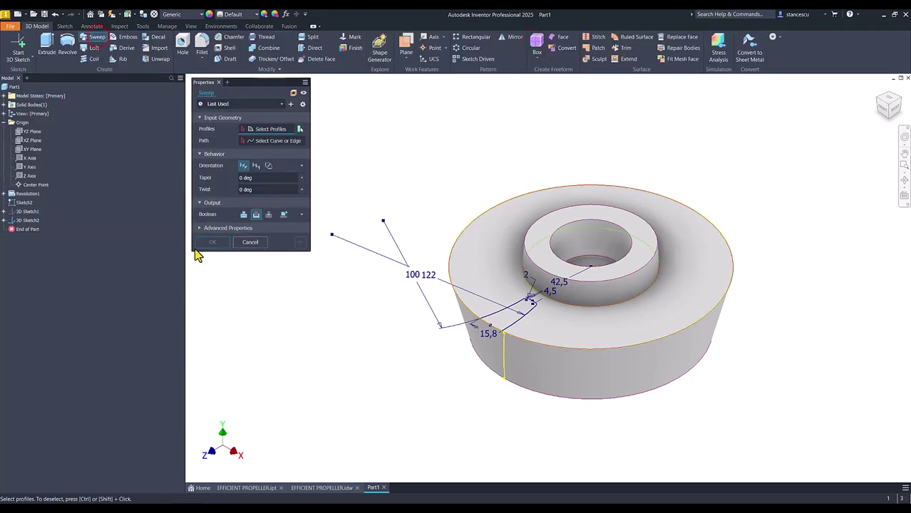
{"action": "left_click", "coordinate": [500, 319]}
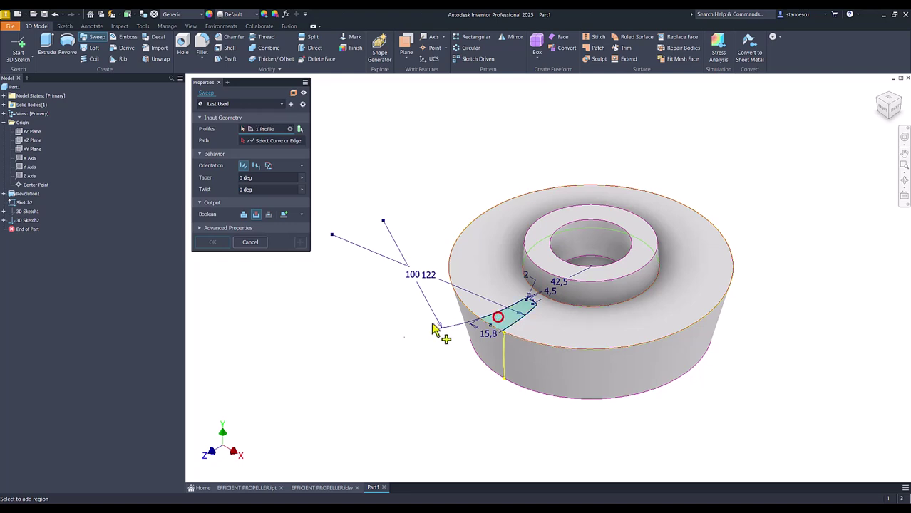
{"action": "left_click", "coordinate": [257, 143]}
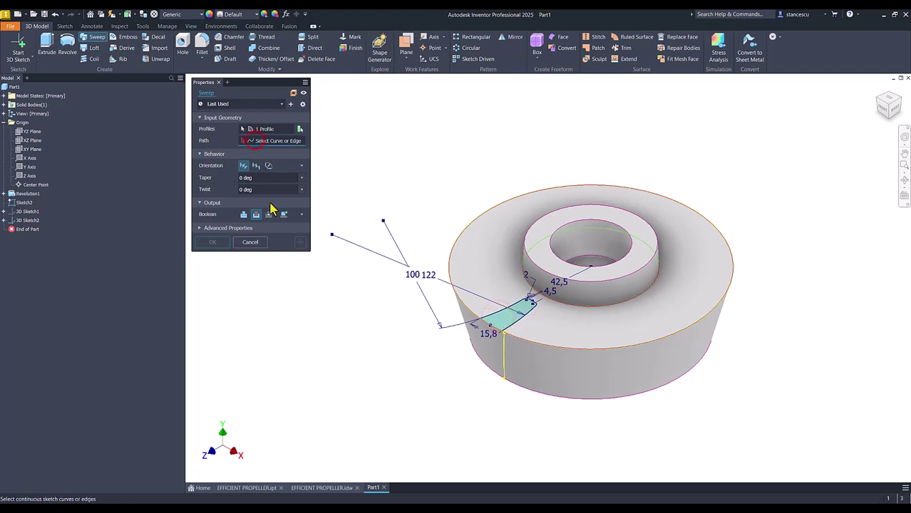
{"action": "left_click", "coordinate": [504, 361]}
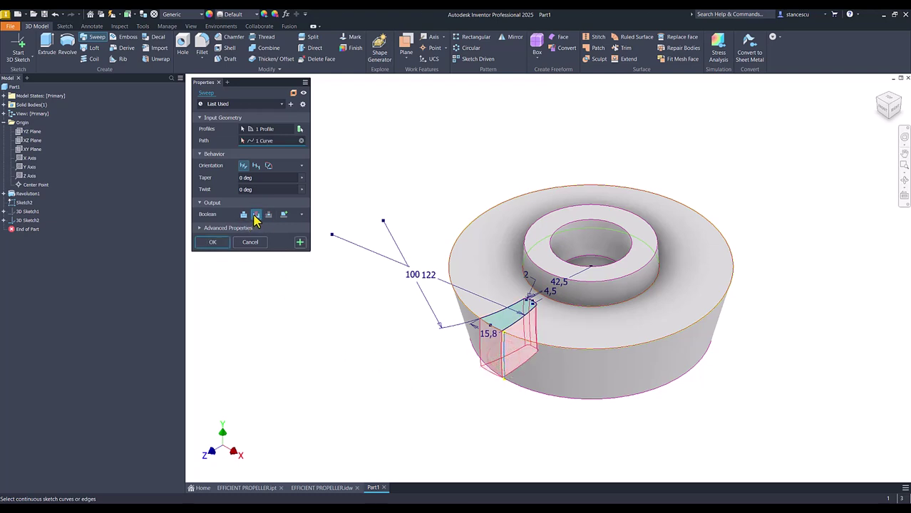
{"action": "left_click", "coordinate": [256, 215]}
{"action": "left_click", "coordinate": [214, 243]}
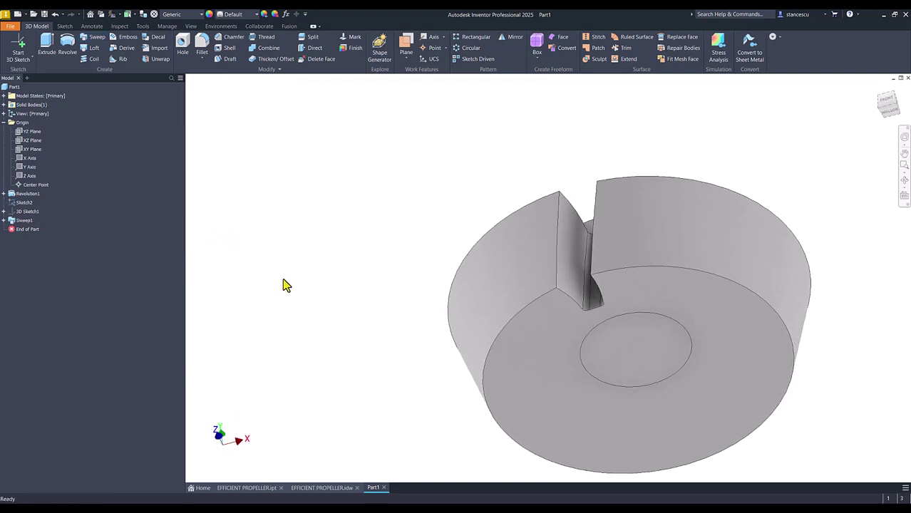
{"action": "key", "text": "F6"}
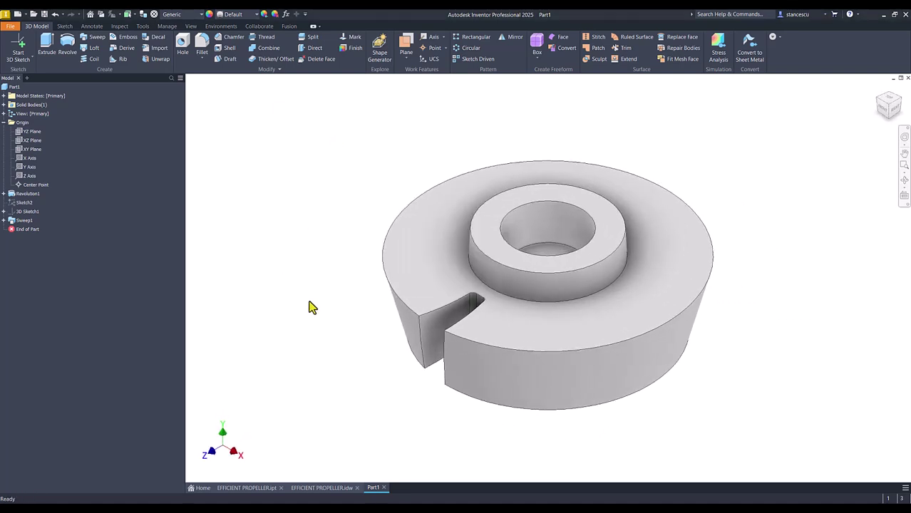
Step: After checking the propeller drawing, fillet the Part1 ring's top outer edge at 2,5 mm radius
{"action": "left_click", "coordinate": [299, 487]}
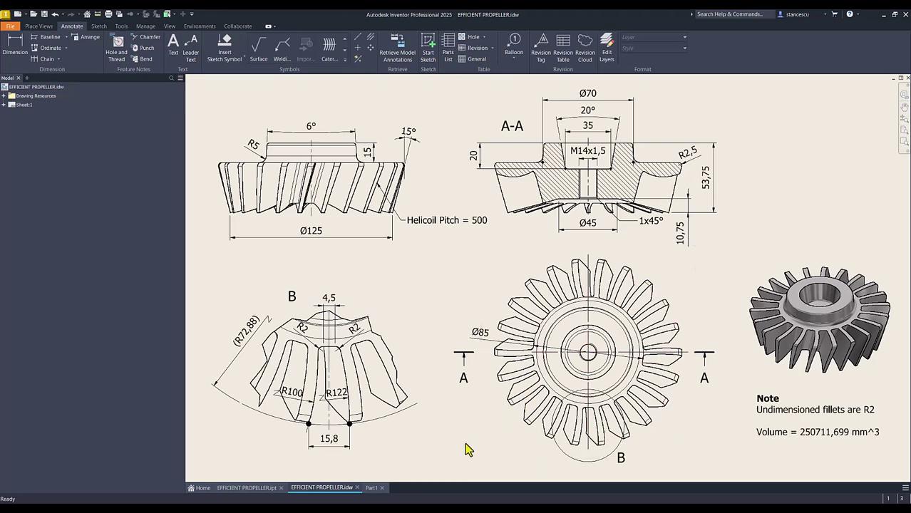
{"action": "left_click", "coordinate": [372, 489]}
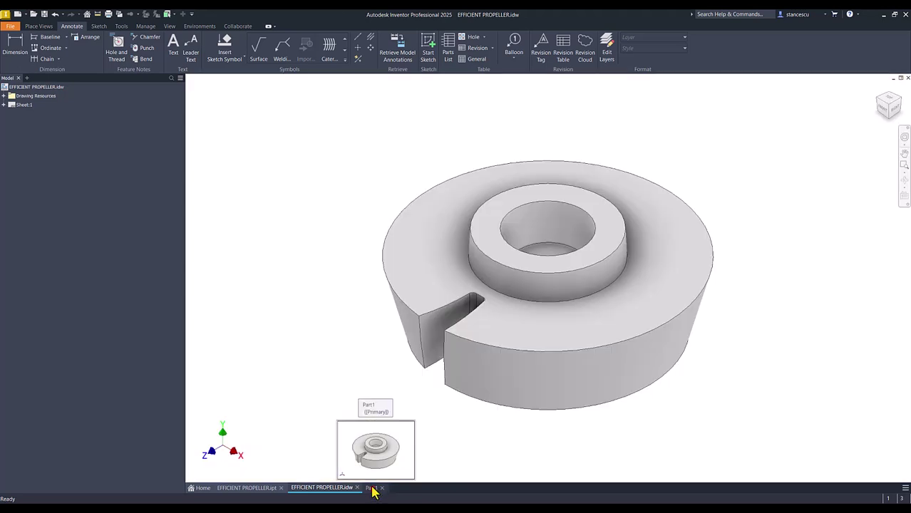
{"action": "left_click", "coordinate": [522, 353]}
{"action": "left_click", "coordinate": [532, 351]}
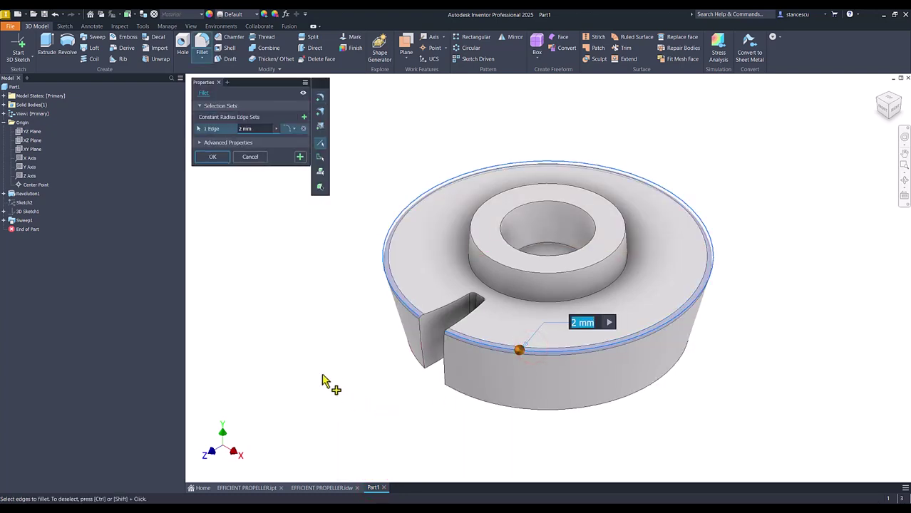
{"action": "type", "text": "2,5"}
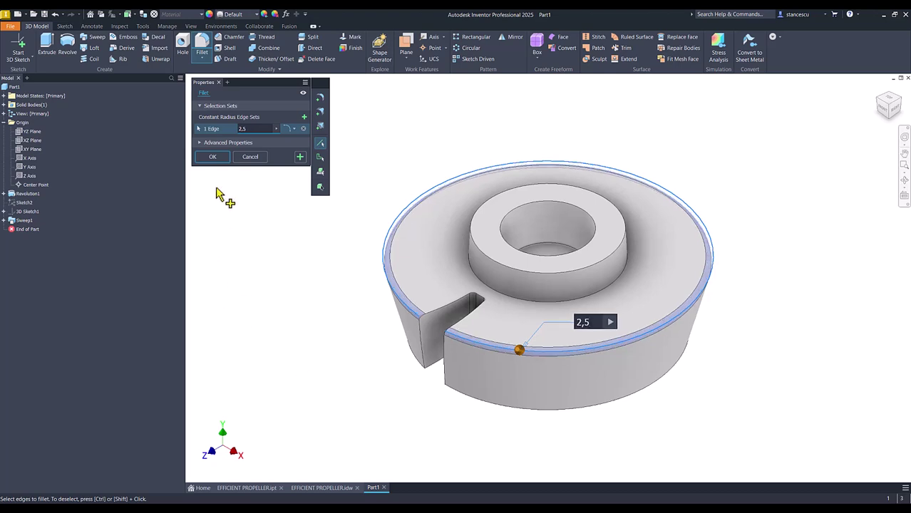
{"action": "left_click", "coordinate": [214, 157]}
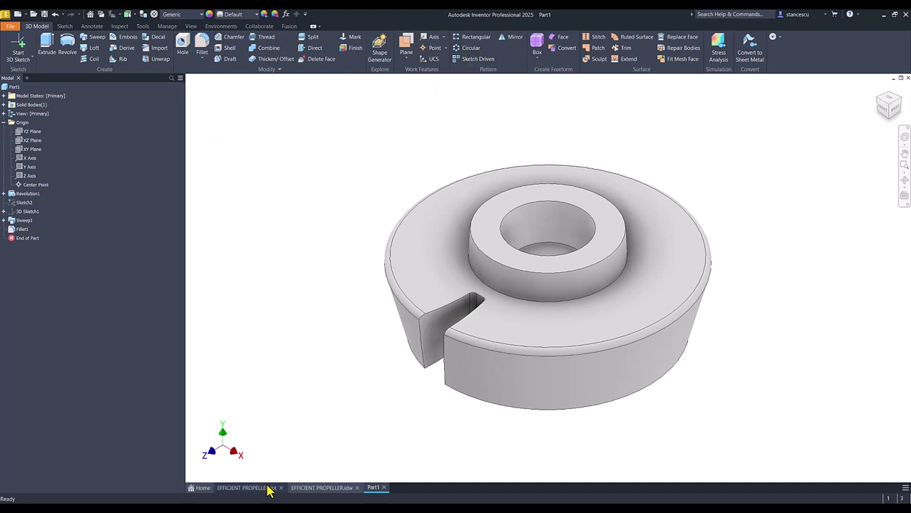
Step: In EFFICIENT PROPELLER.idw, attach a '22 blades' leader note to a blade edge, then return to Part1
{"action": "left_click", "coordinate": [319, 488]}
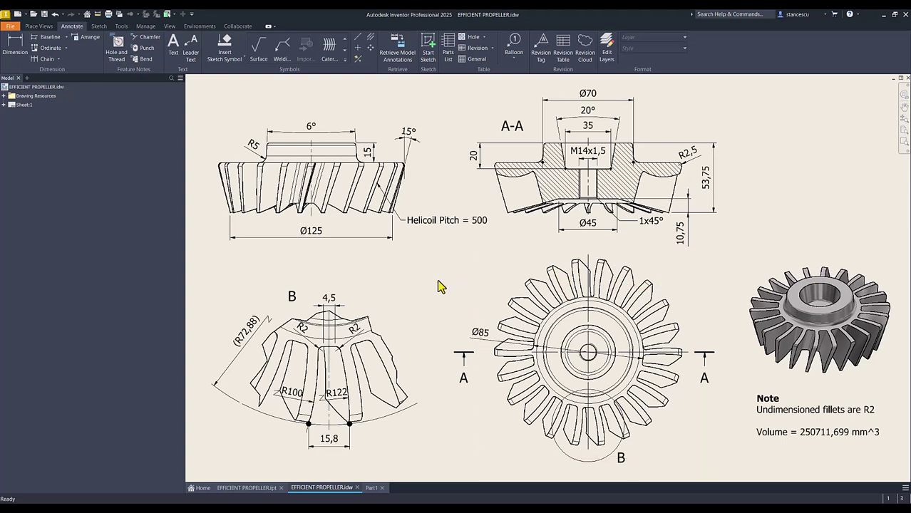
{"action": "left_click", "coordinate": [196, 46]}
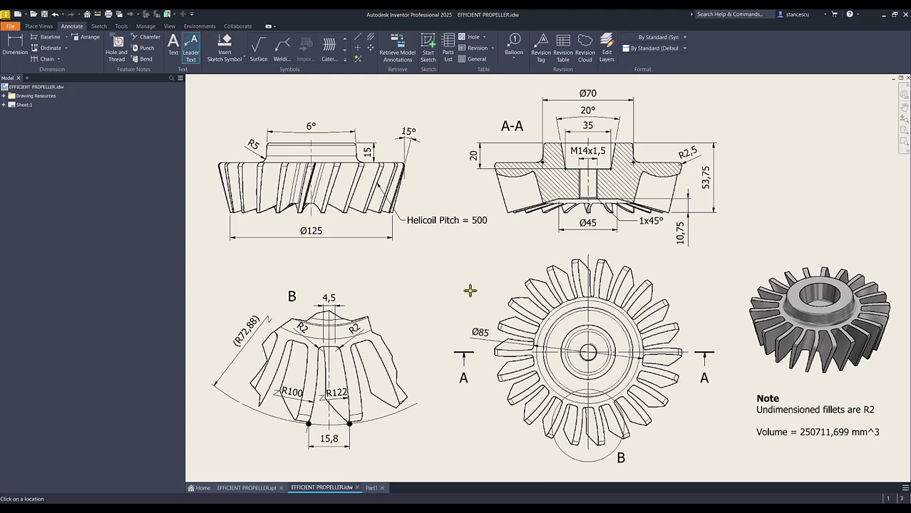
{"action": "left_click", "coordinate": [527, 290]}
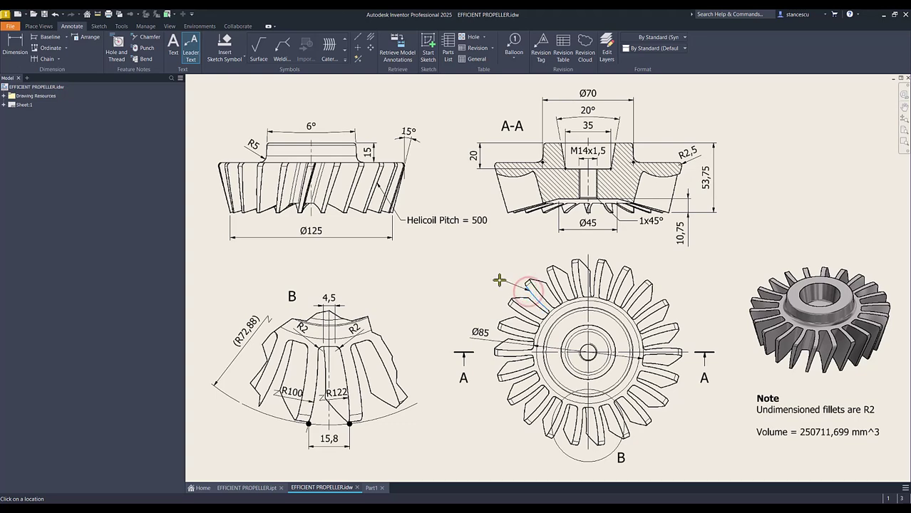
{"action": "left_click", "coordinate": [497, 277]}
{"action": "right_click", "coordinate": [482, 278]}
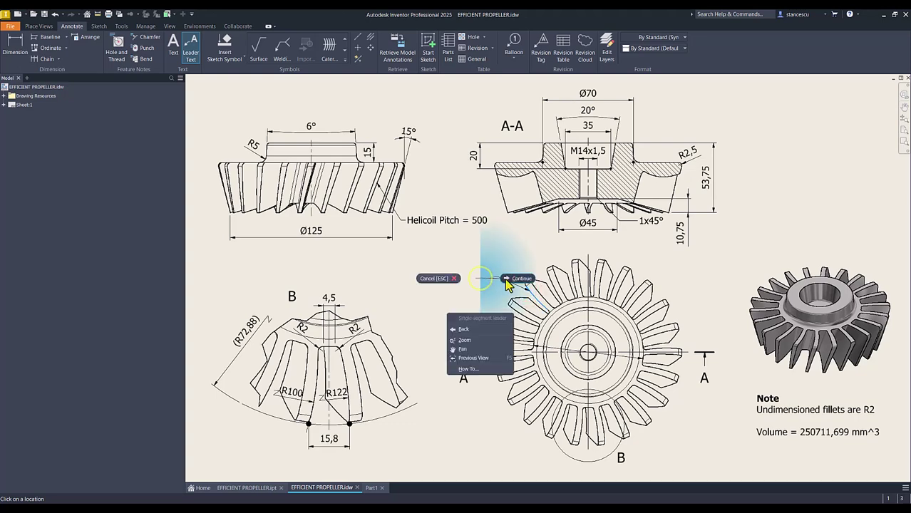
{"action": "left_click", "coordinate": [513, 278]}
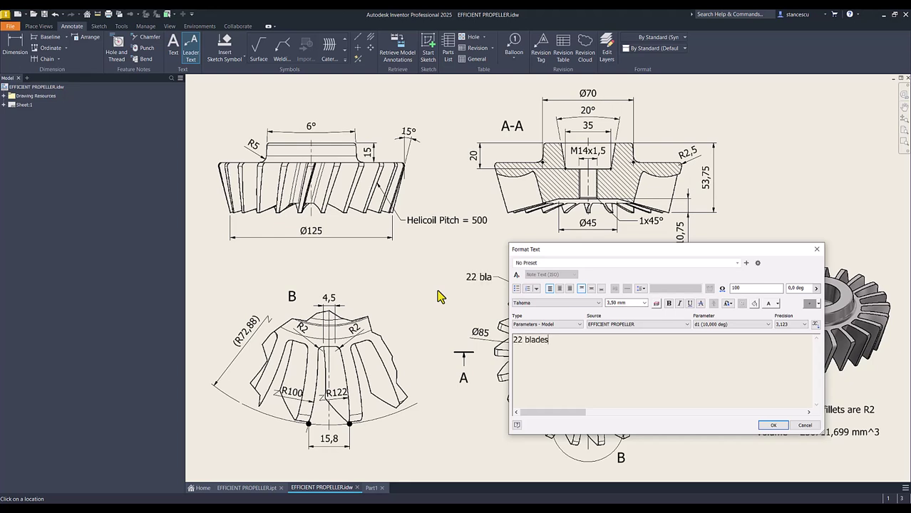
{"action": "left_click", "coordinate": [772, 425]}
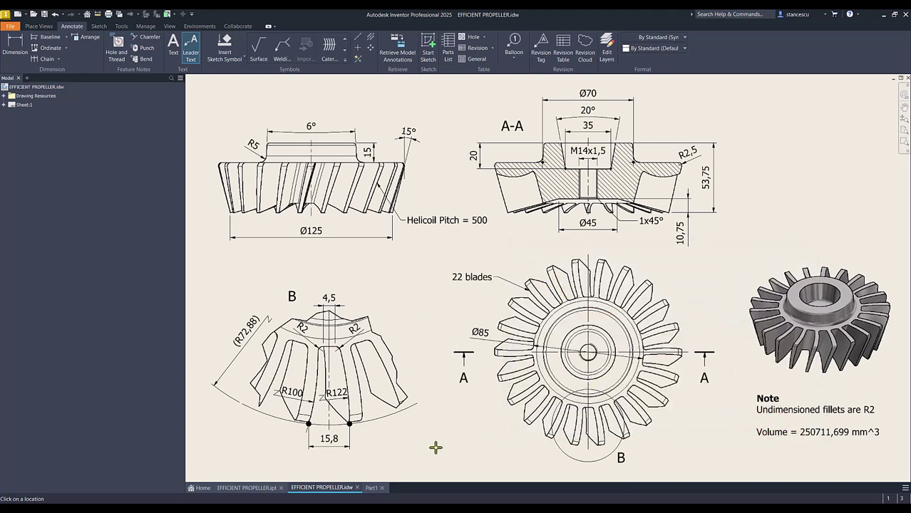
{"action": "left_click", "coordinate": [371, 488]}
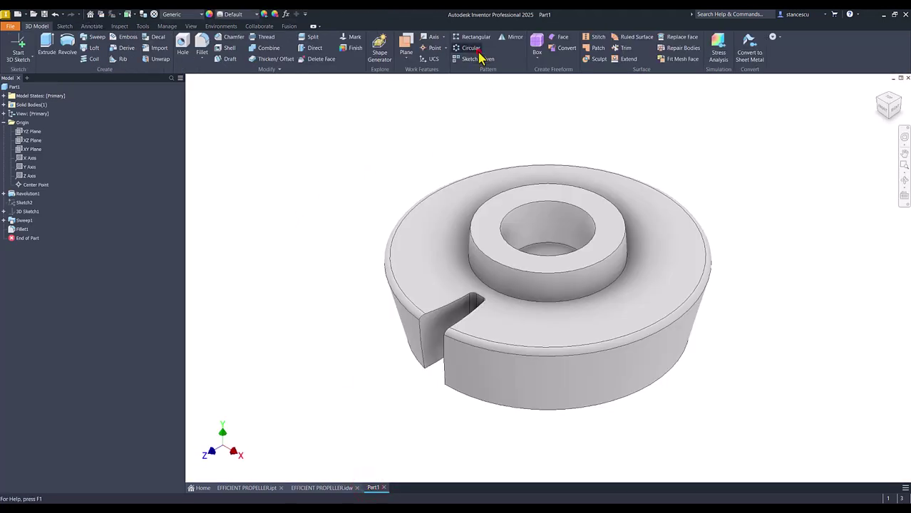
Step: Circular-pattern Sweep1 22 times about the central raised cylinder's axis
{"action": "left_click", "coordinate": [470, 48]}
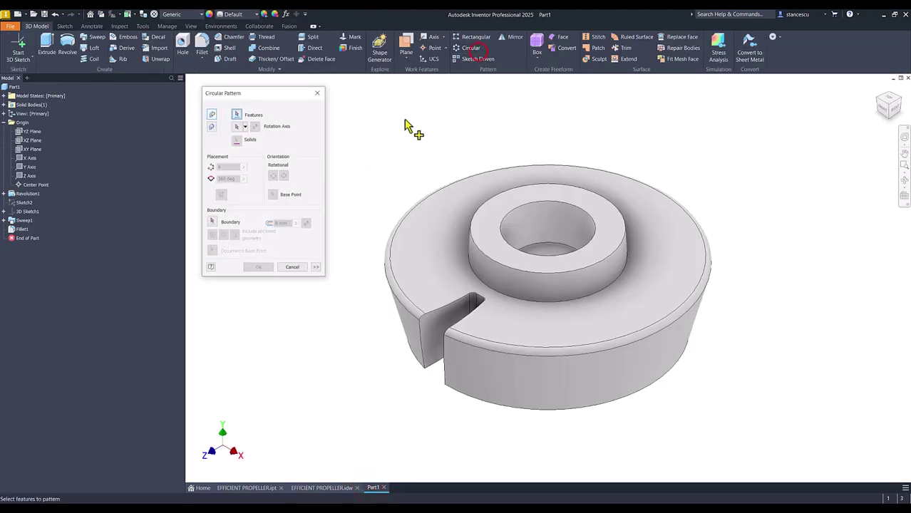
{"action": "left_click", "coordinate": [23, 221]}
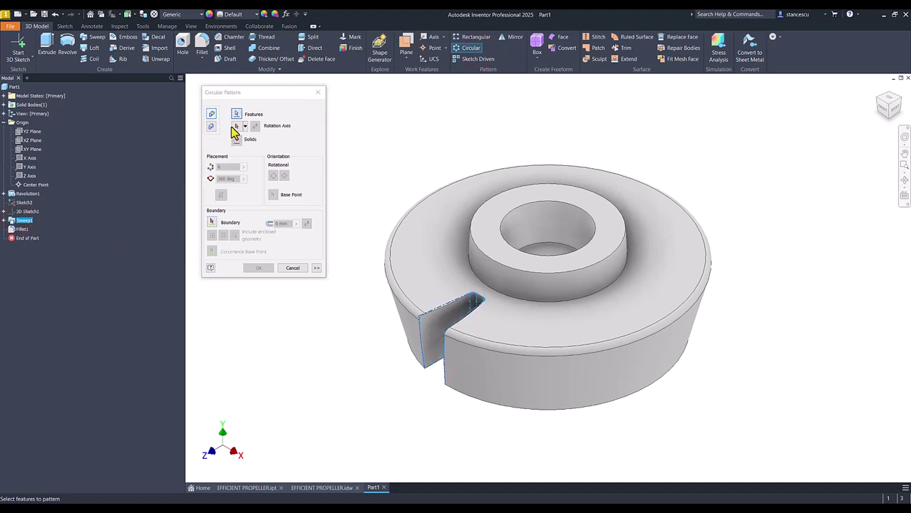
{"action": "left_click", "coordinate": [236, 125]}
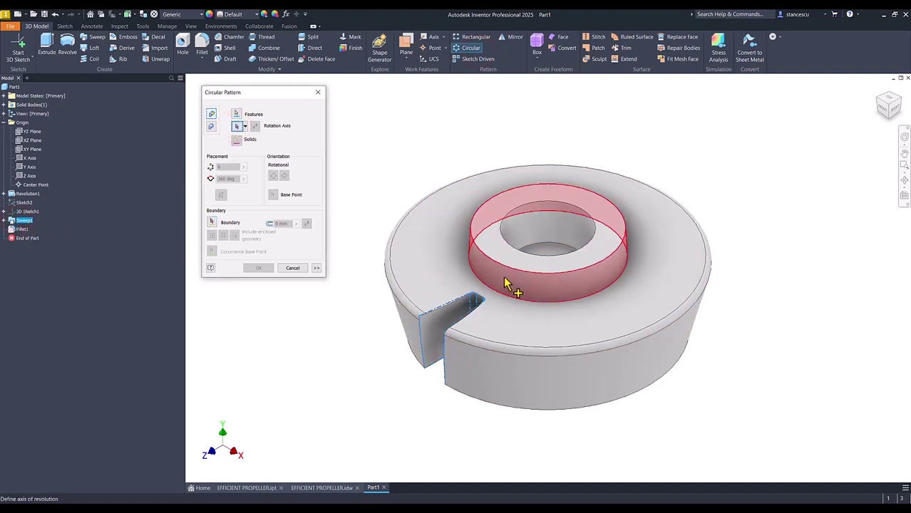
{"action": "left_click", "coordinate": [498, 287]}
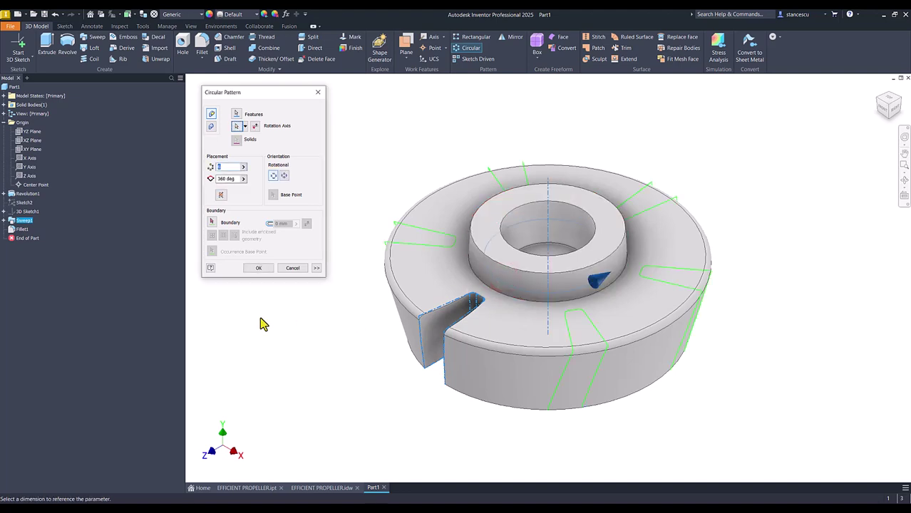
{"action": "type", "text": "22"}
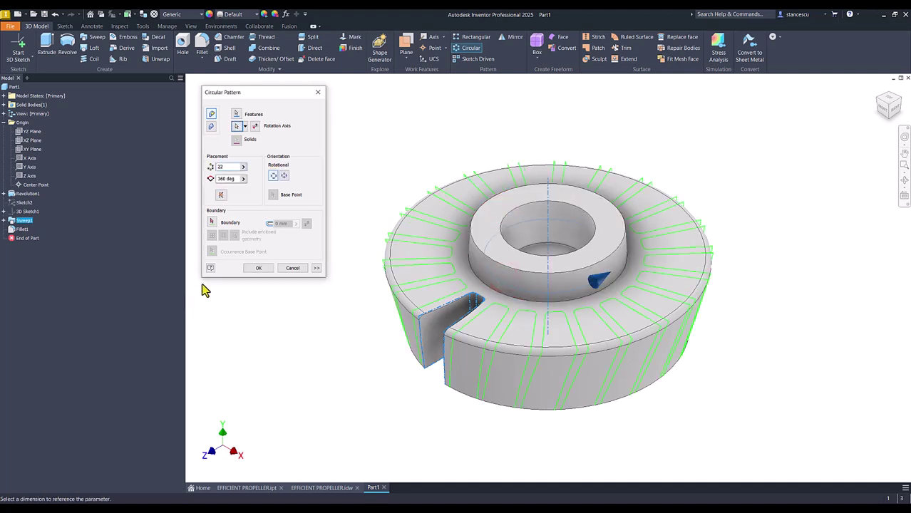
{"action": "left_click", "coordinate": [255, 268]}
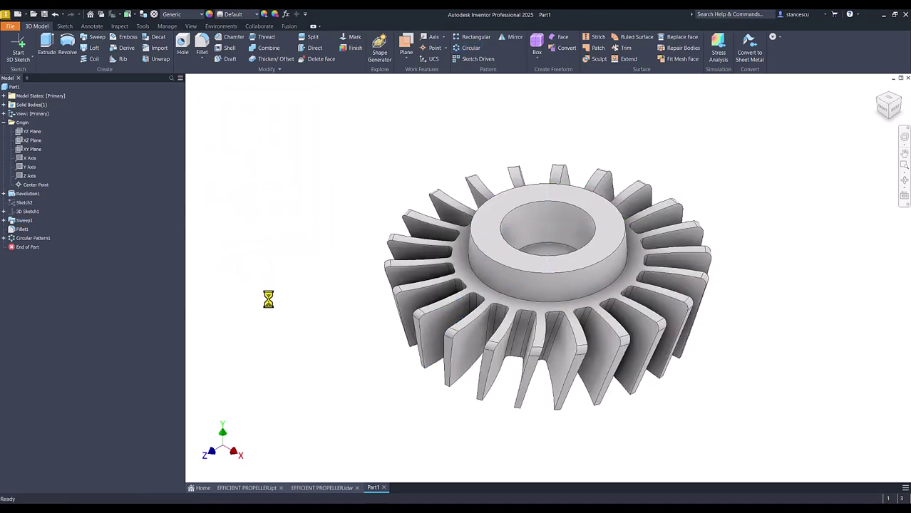